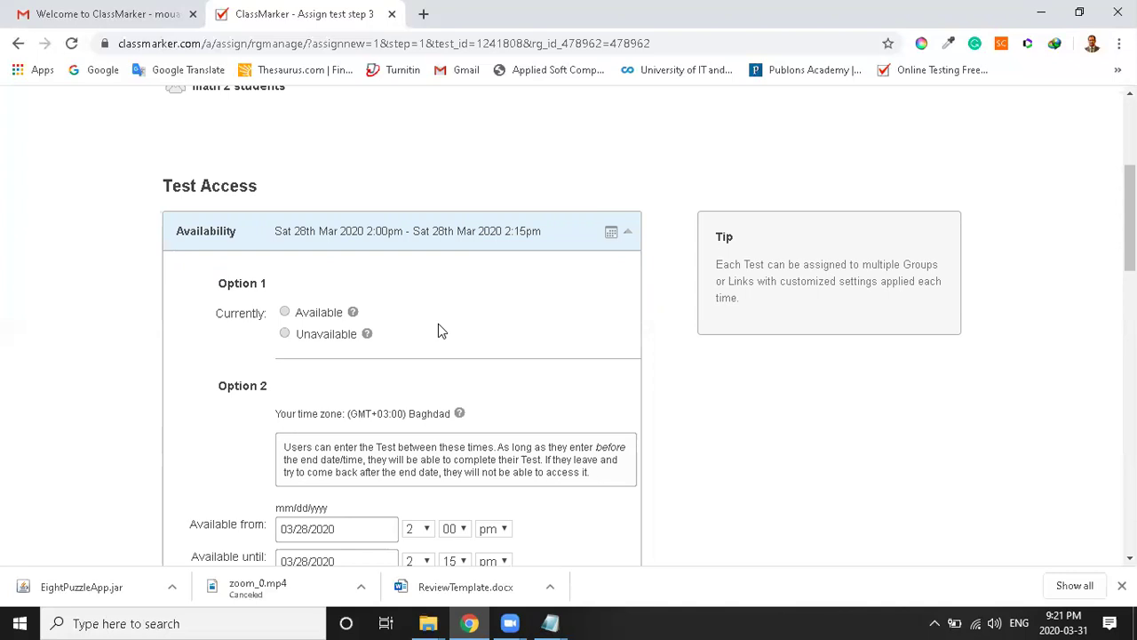
# Make the test available from 04/08/2020 at 10:00 am.
pyautogui.click(285, 313)
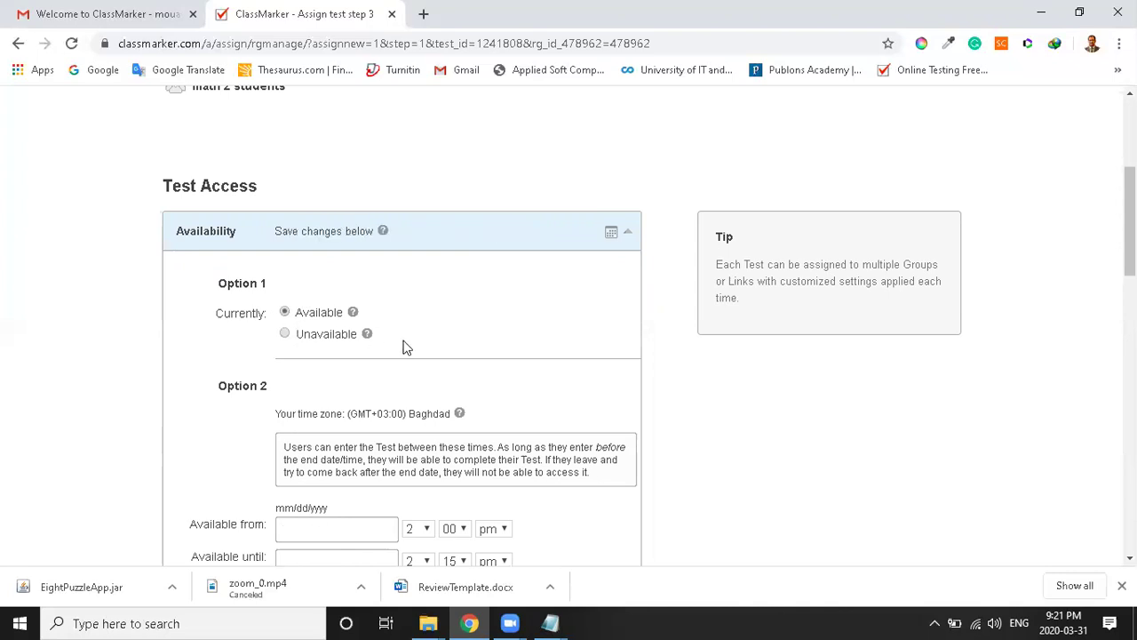
pyautogui.scroll(-2, 437, 360)
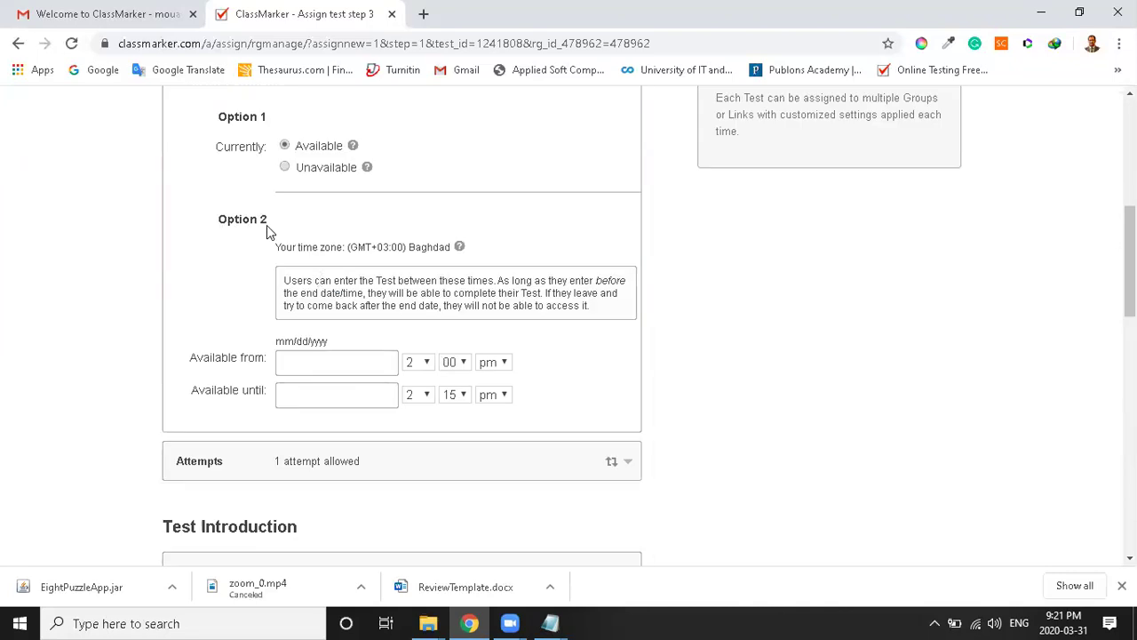
pyautogui.click(303, 364)
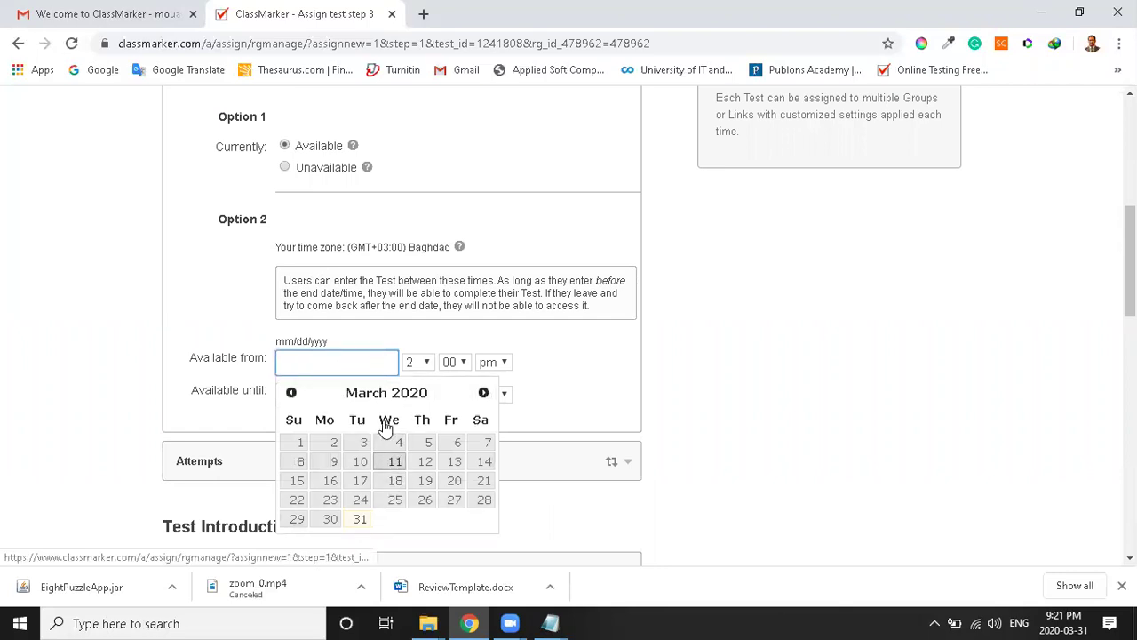
pyautogui.click(483, 394)
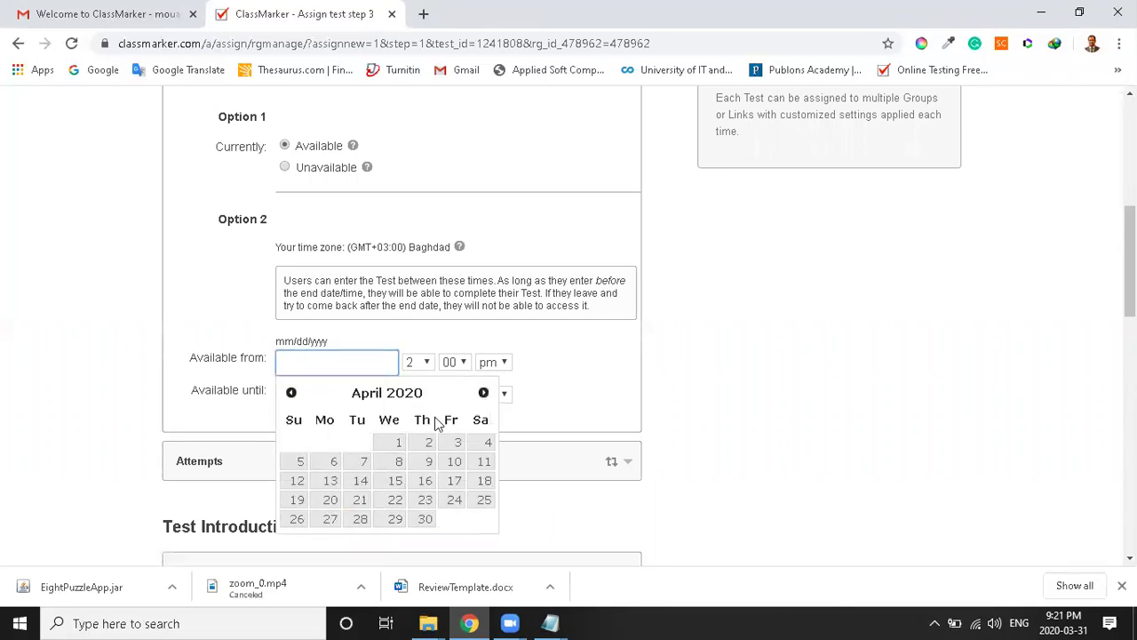
pyautogui.click(398, 463)
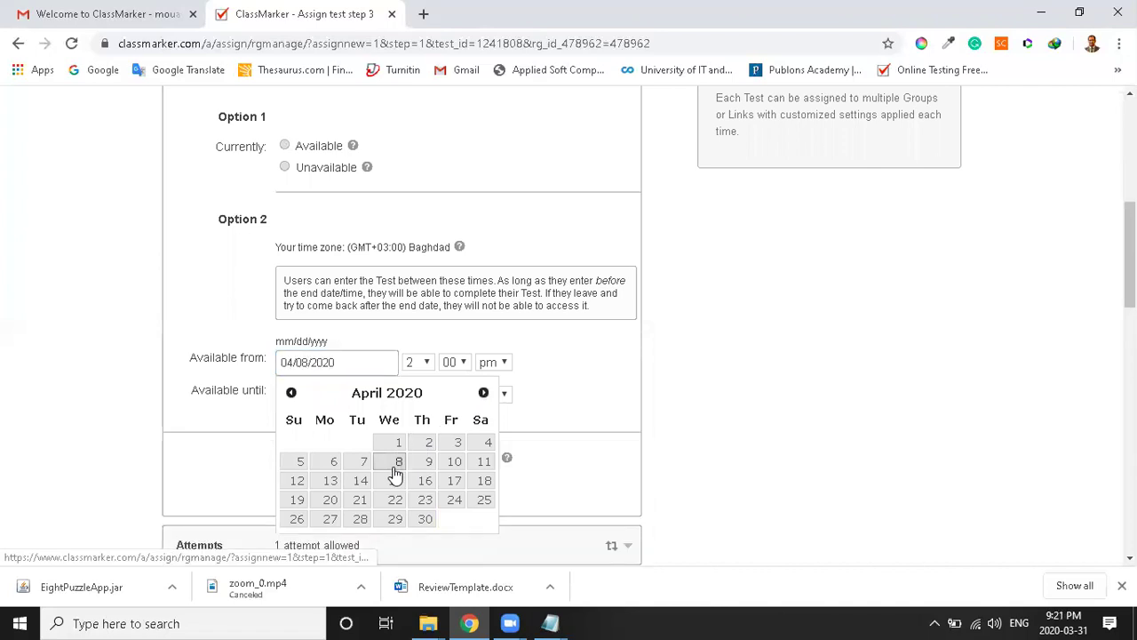
pyautogui.click(427, 367)
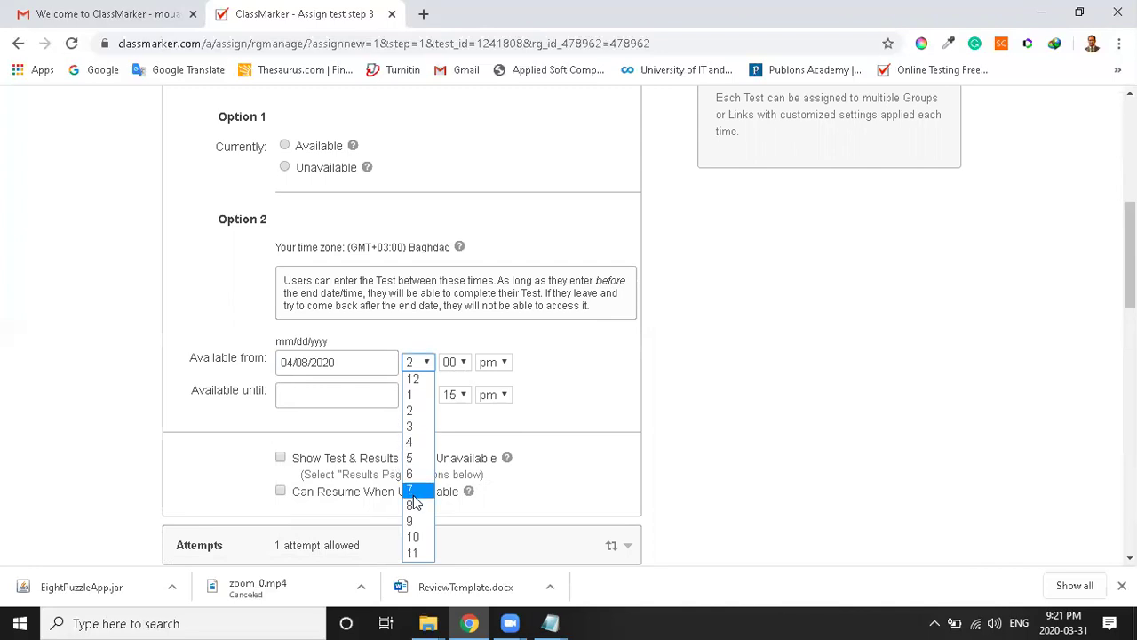
pyautogui.click(429, 538)
pyautogui.click(504, 363)
pyautogui.click(497, 380)
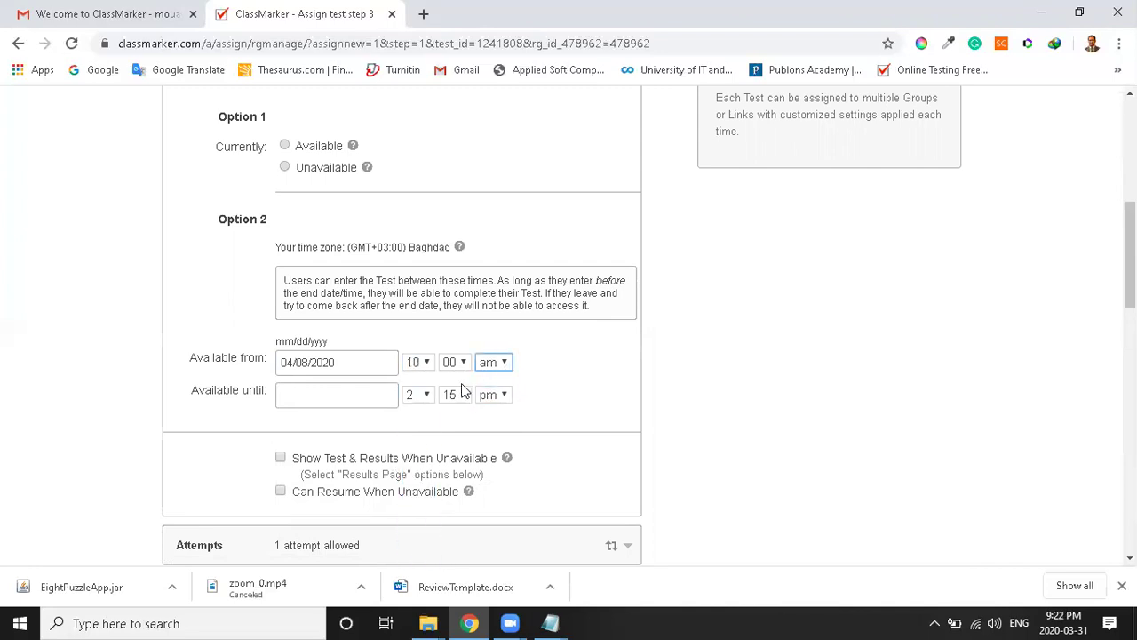
# Set the test's availability to end on 04/08/2020 at 10:15 am.
pyautogui.click(299, 394)
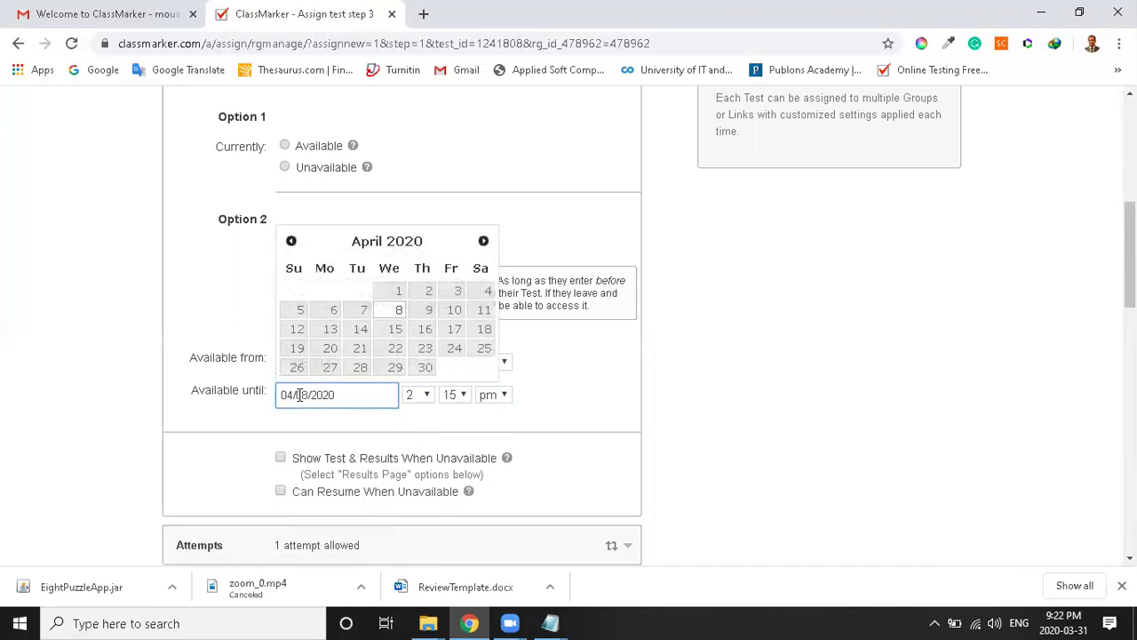
pyautogui.click(395, 313)
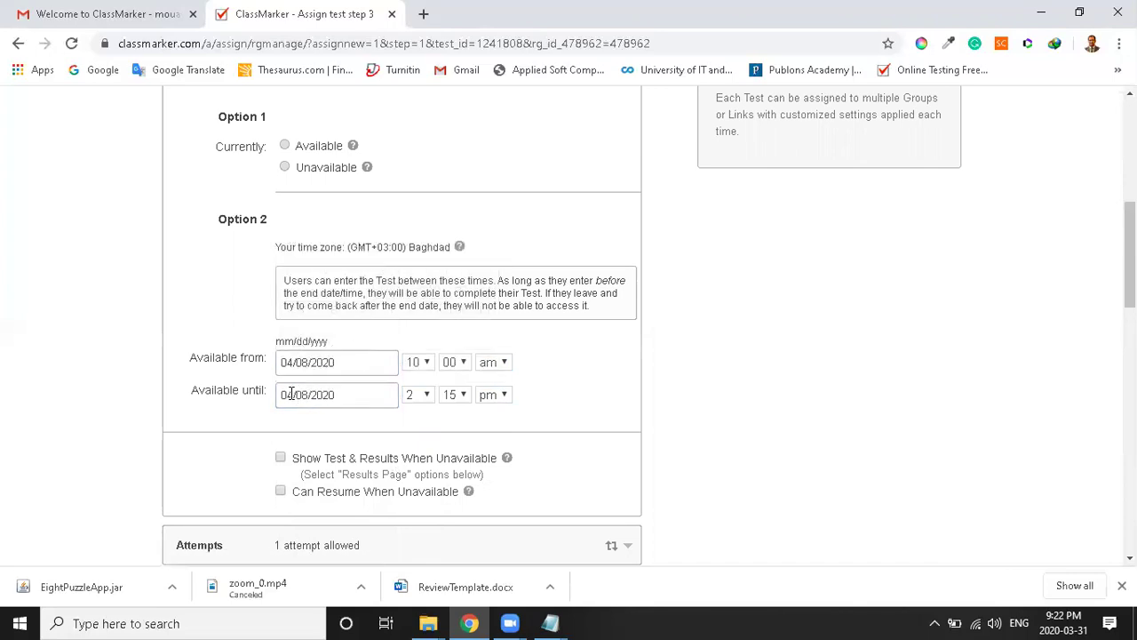
pyautogui.click(427, 398)
pyautogui.click(417, 569)
pyautogui.click(502, 397)
pyautogui.click(489, 412)
# Try the Multiple and Unlimited options for test attempts, and set the attempts back to One.
pyautogui.scroll(-1, 526, 380)
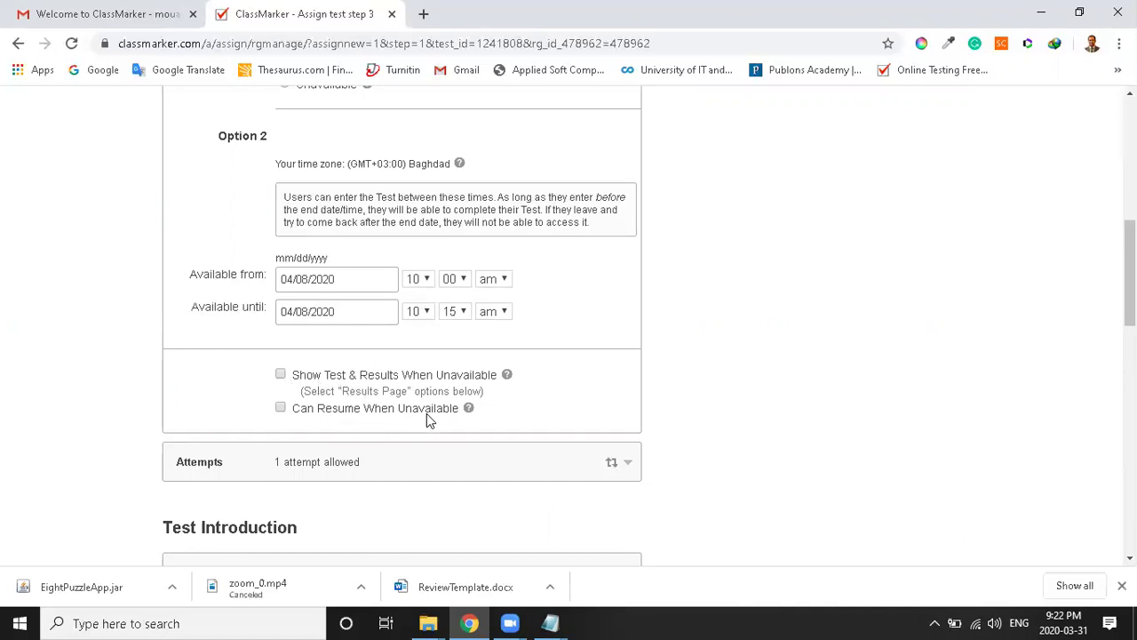
pyautogui.scroll(-1, 426, 417)
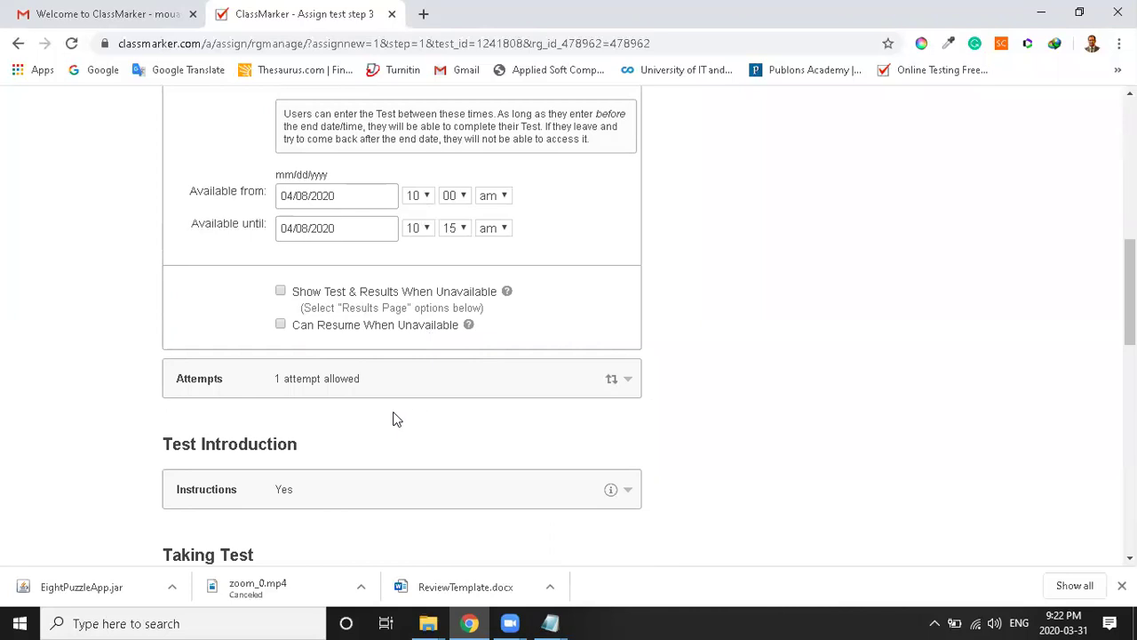
pyautogui.click(305, 384)
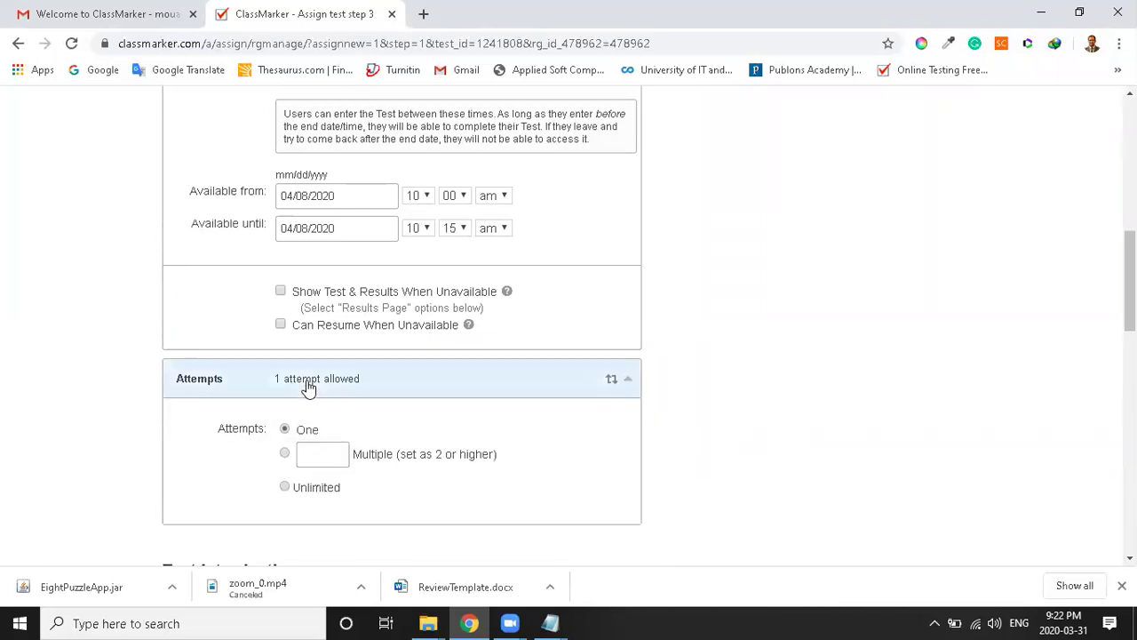
pyautogui.scroll(-1, 306, 384)
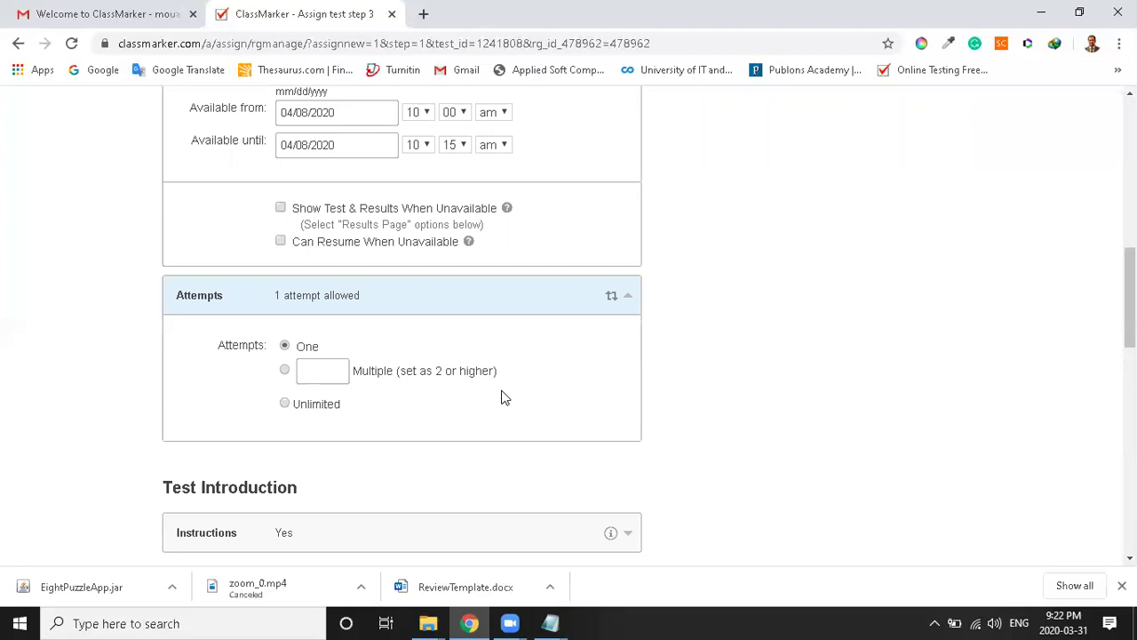
pyautogui.click(284, 371)
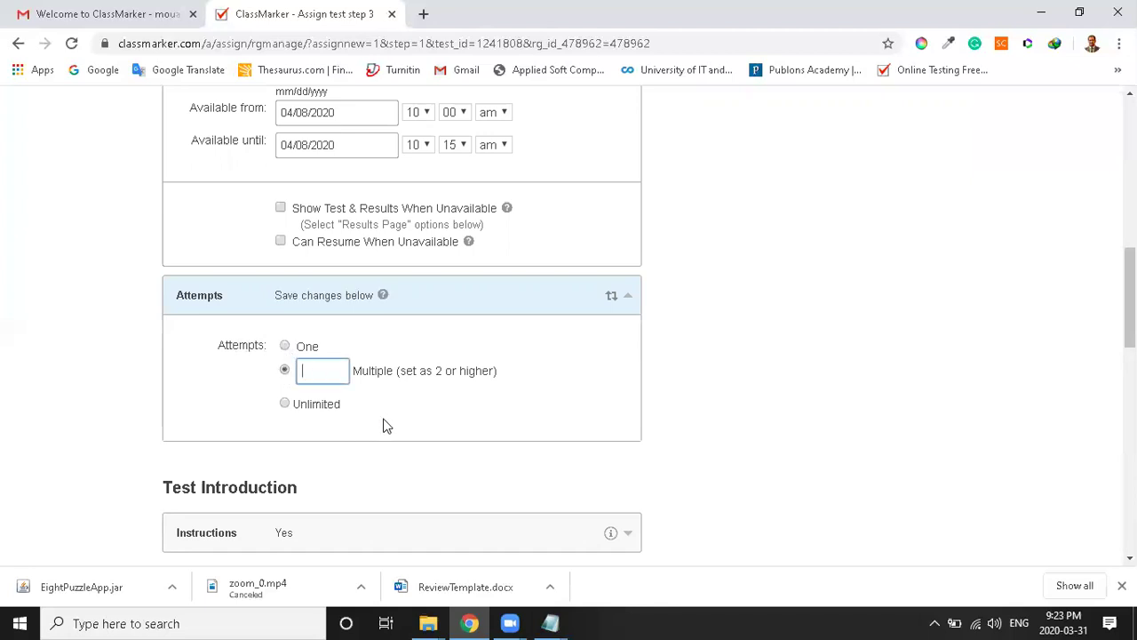
pyautogui.click(284, 404)
pyautogui.click(285, 346)
# Review the pre-test guidelines in the test's Instructions settings, and collapse them again.
pyautogui.scroll(-4, 473, 402)
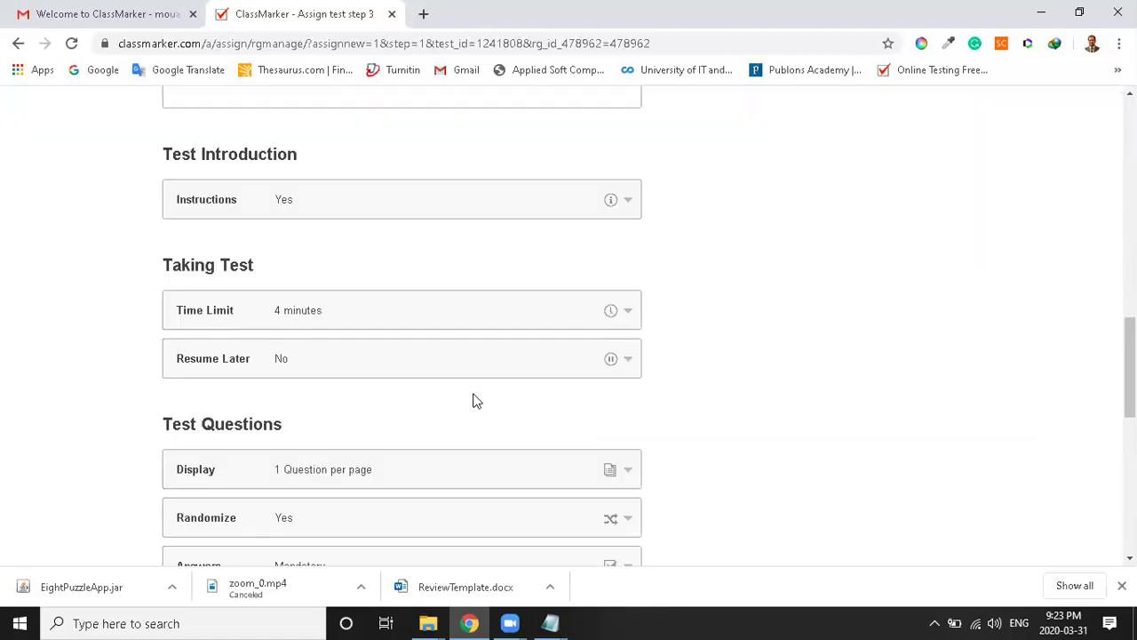
pyautogui.scroll(2, 473, 402)
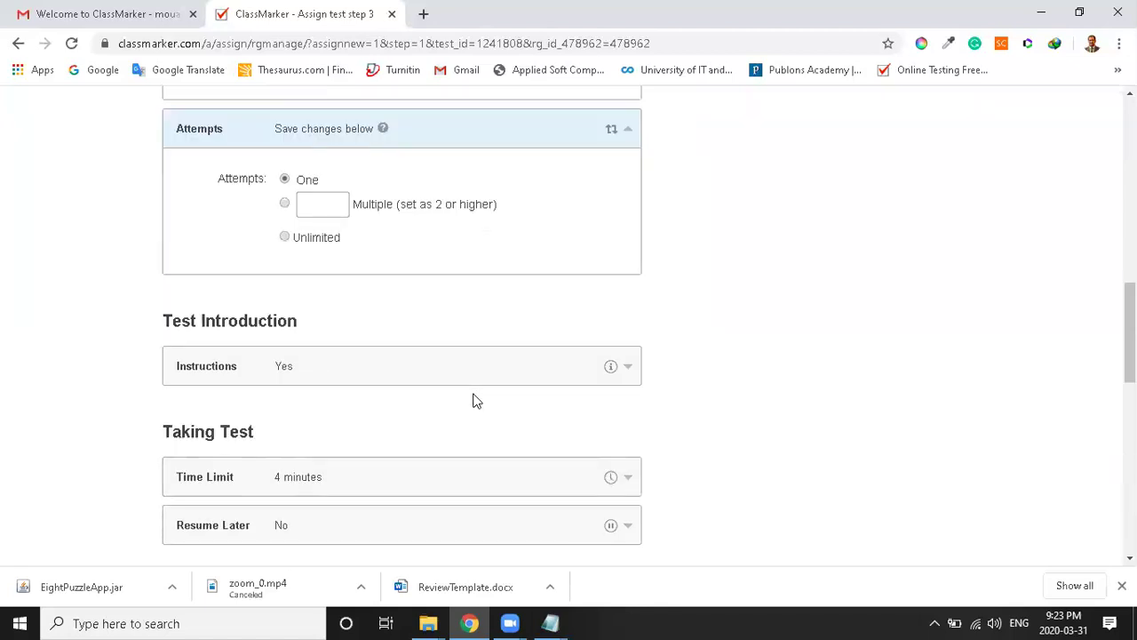
pyautogui.click(368, 382)
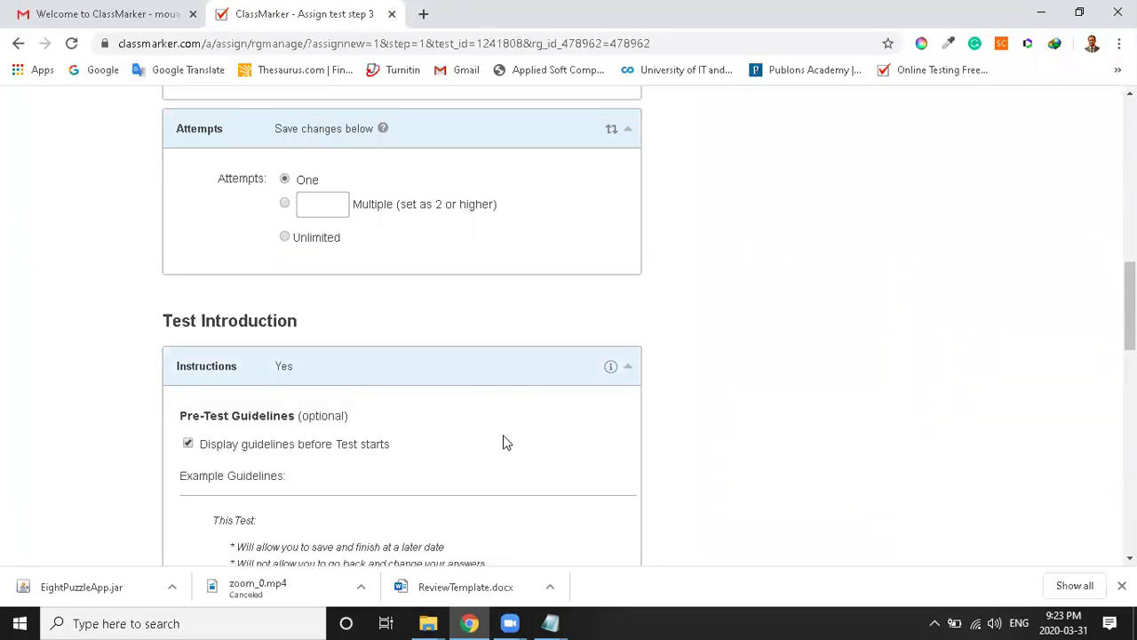
pyautogui.scroll(-1, 502, 441)
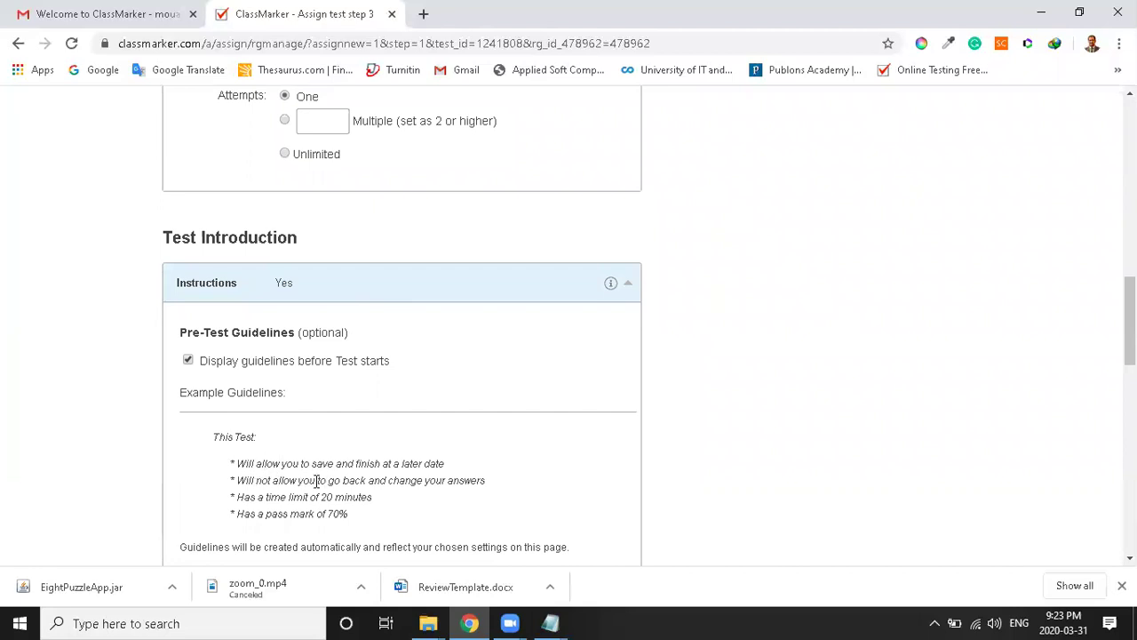
pyautogui.click(308, 291)
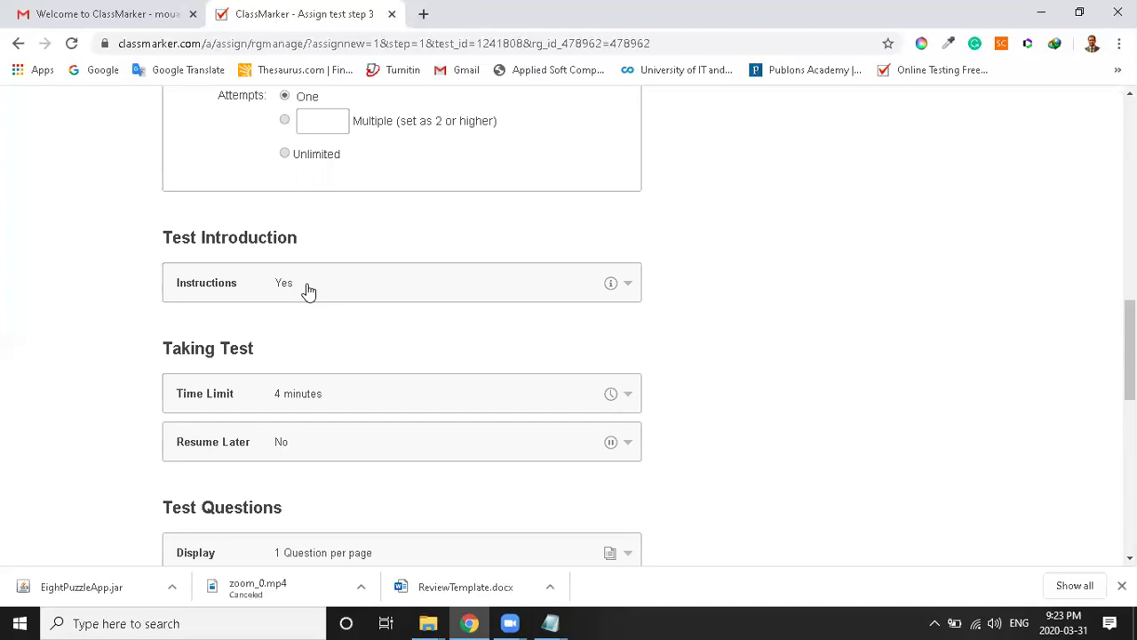
# Set the test's time limit to 10 minutes.
pyautogui.click(304, 405)
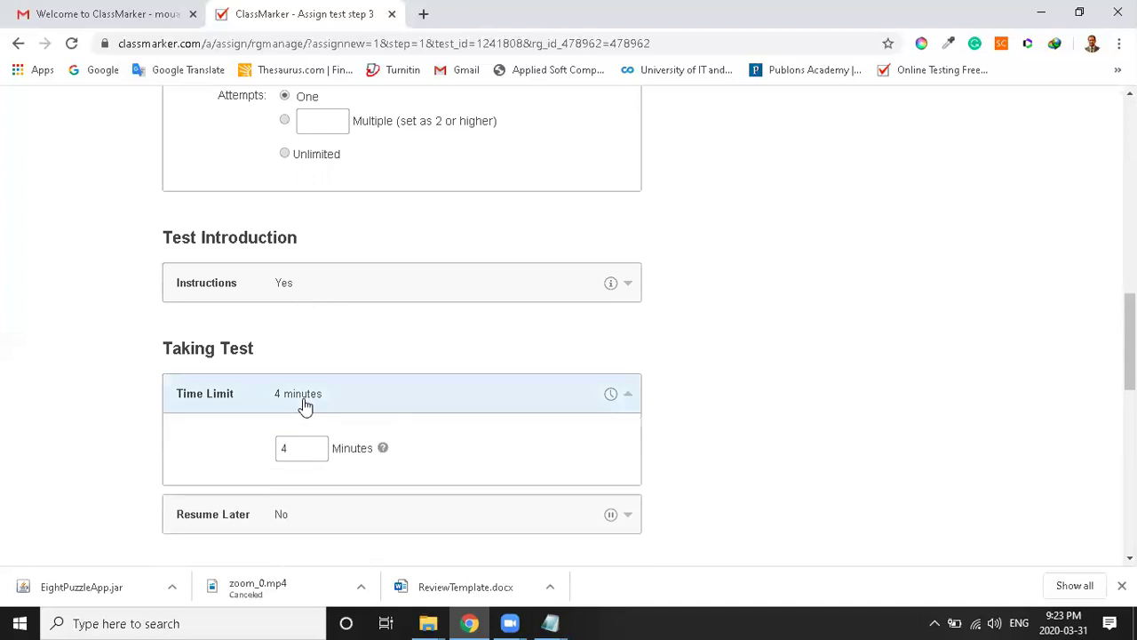
pyautogui.click(309, 445)
pyautogui.press('BackSpace')
pyautogui.write('10')
# Examine the Resume Later setting for saving and resuming the test.
pyautogui.scroll(-1, 425, 450)
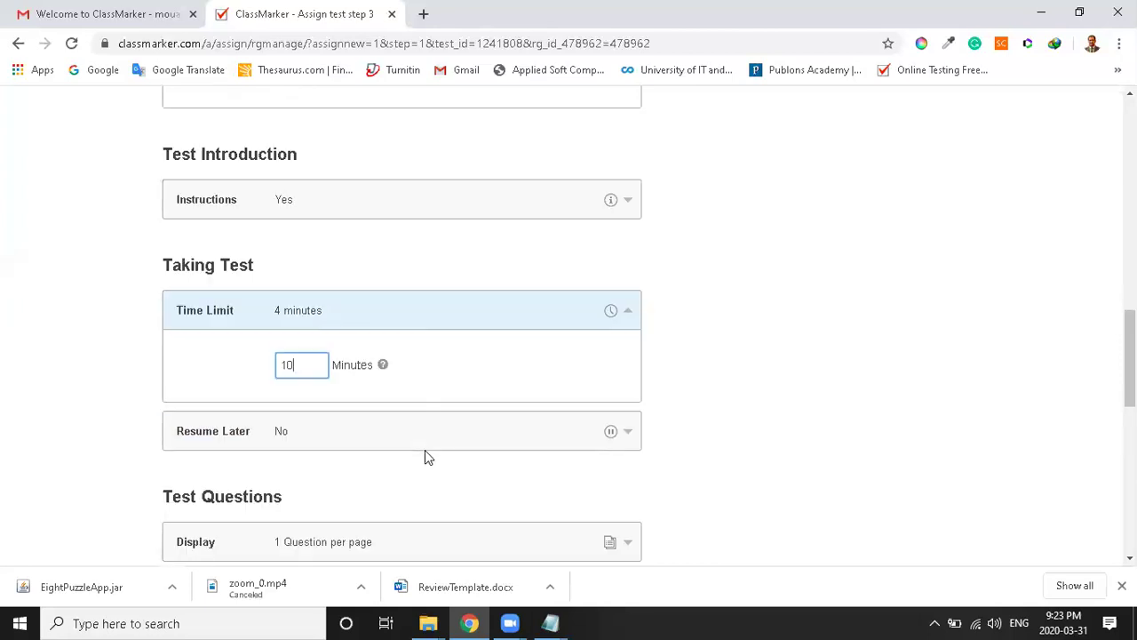
pyautogui.click(233, 442)
pyautogui.scroll(-2, 231, 442)
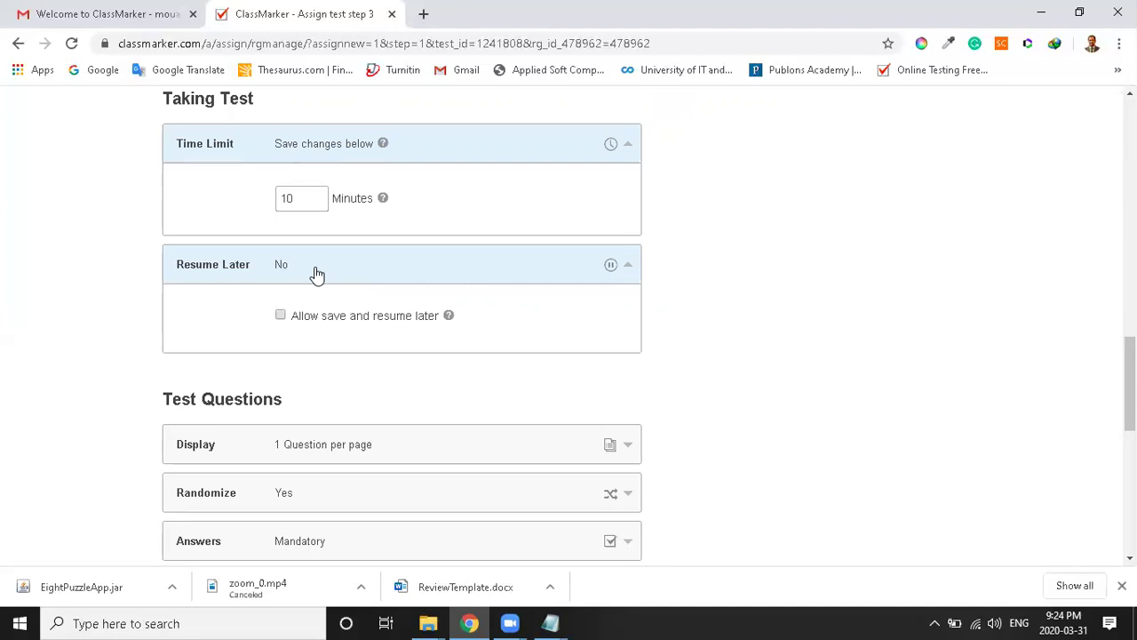
# Enable displaying the points each question is worth during the test.
pyautogui.scroll(-2, 315, 275)
pyautogui.scroll(-1, 369, 225)
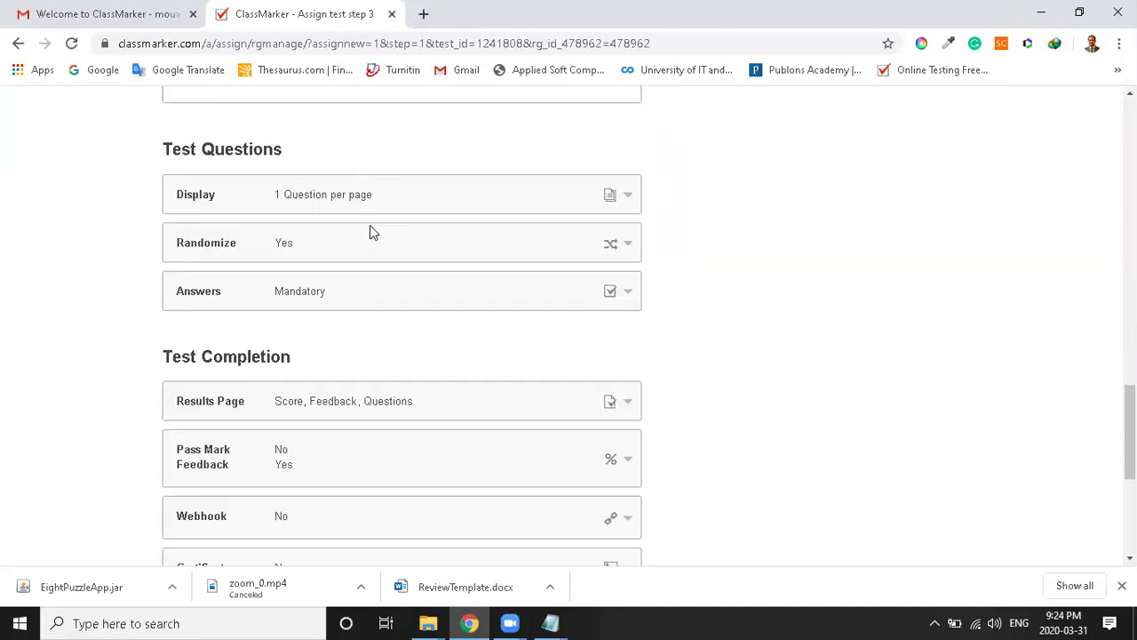
pyautogui.click(247, 196)
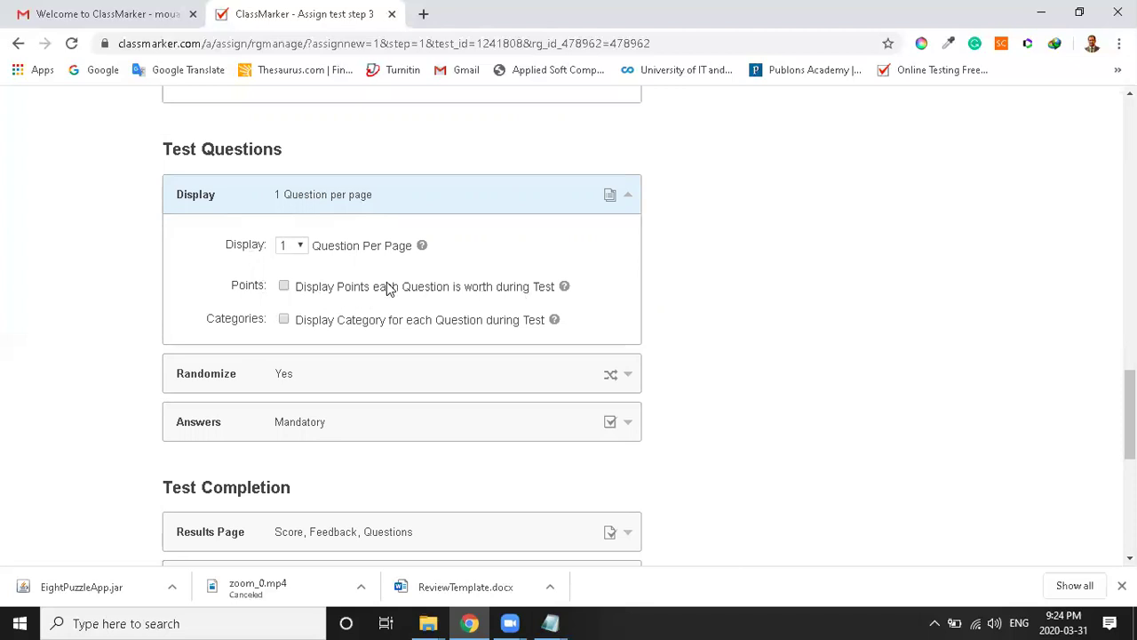
pyautogui.click(283, 286)
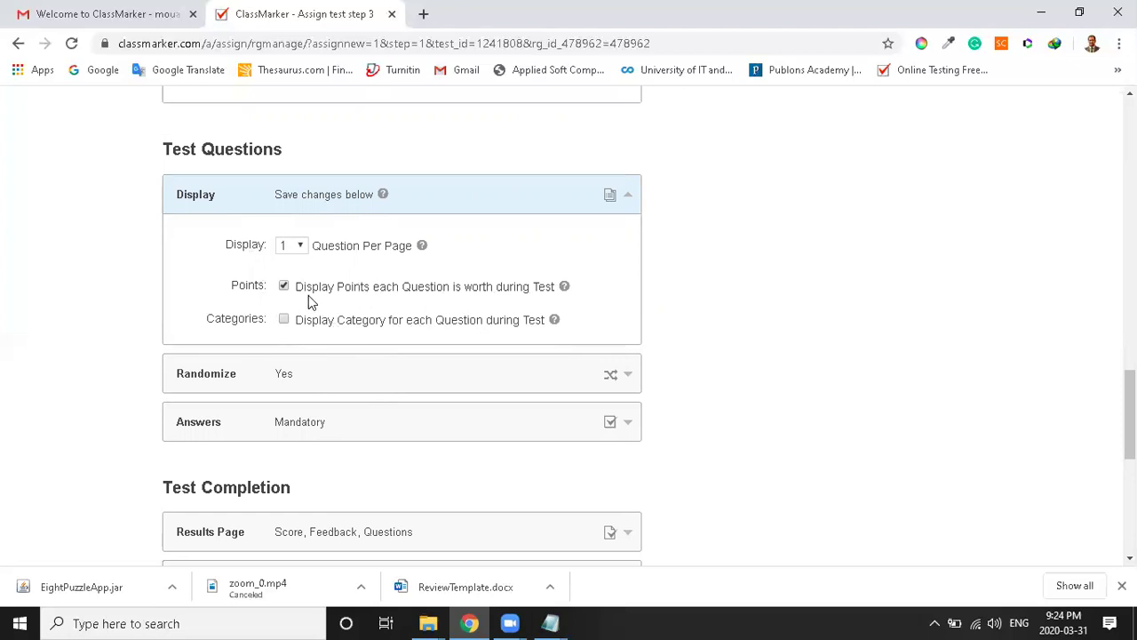
# Review the Randomize and Answers settings of the test questions.
pyautogui.click(308, 374)
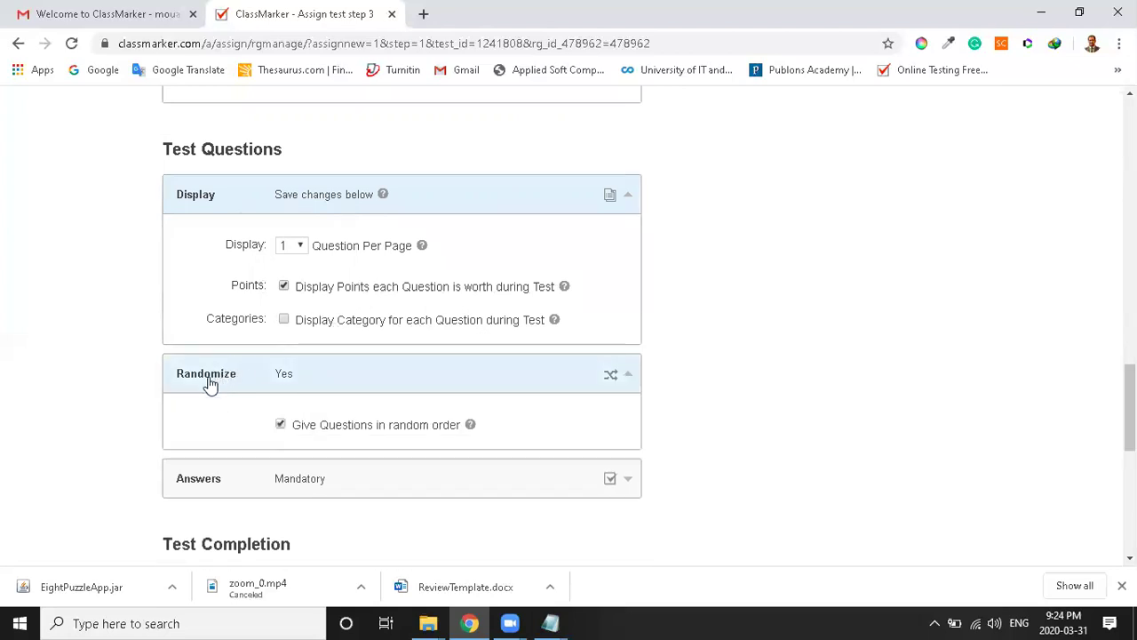
pyautogui.scroll(-1, 217, 391)
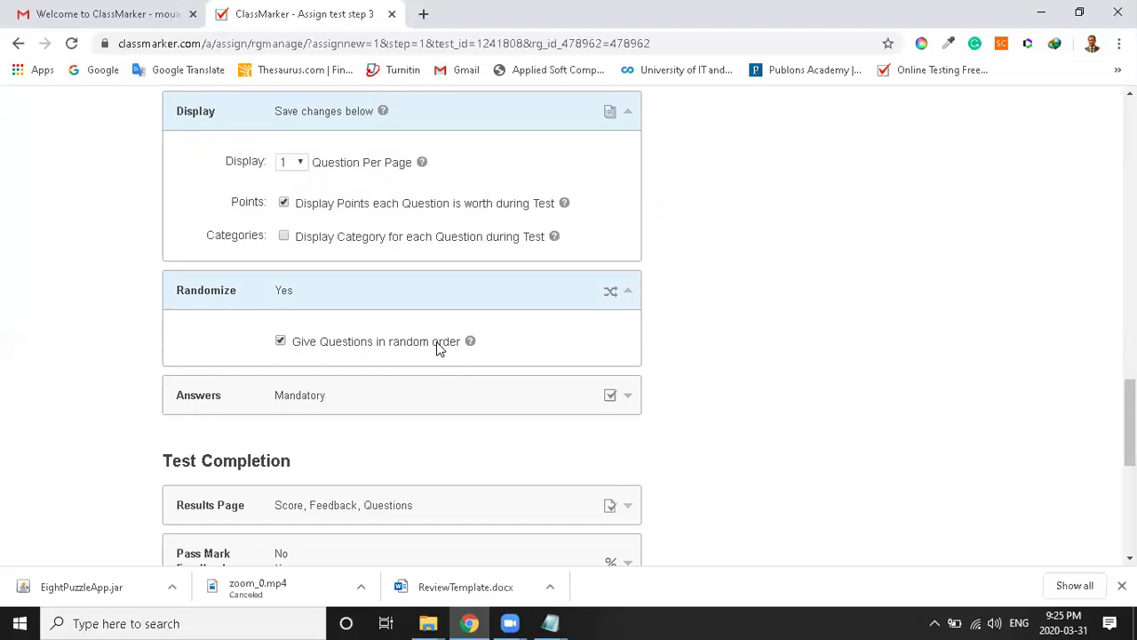
pyautogui.scroll(-2, 437, 349)
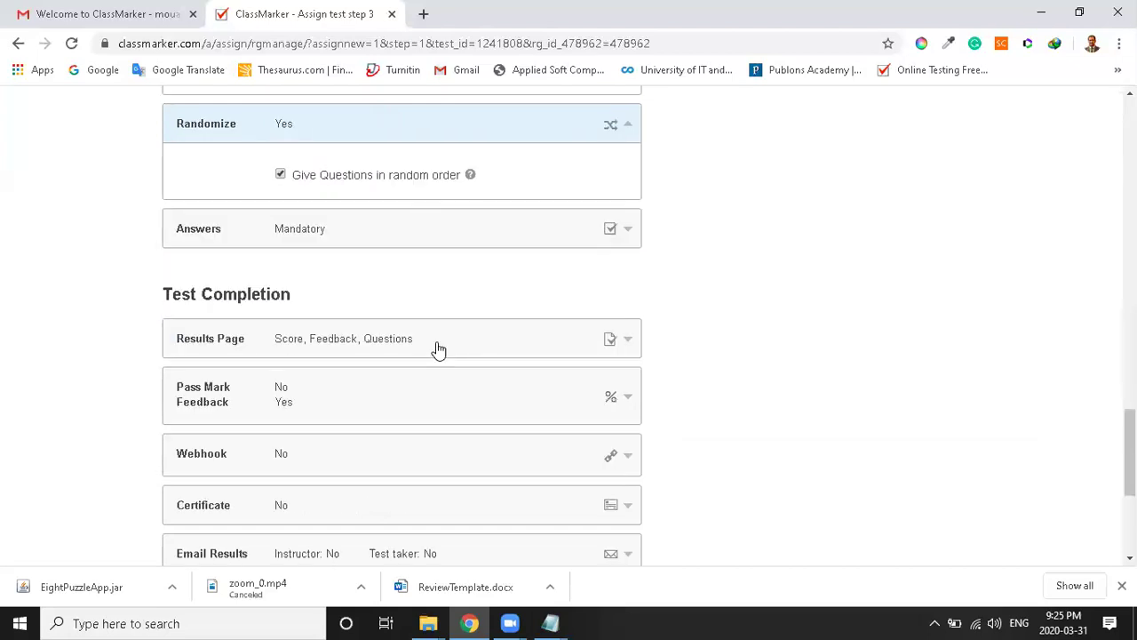
pyautogui.click(304, 241)
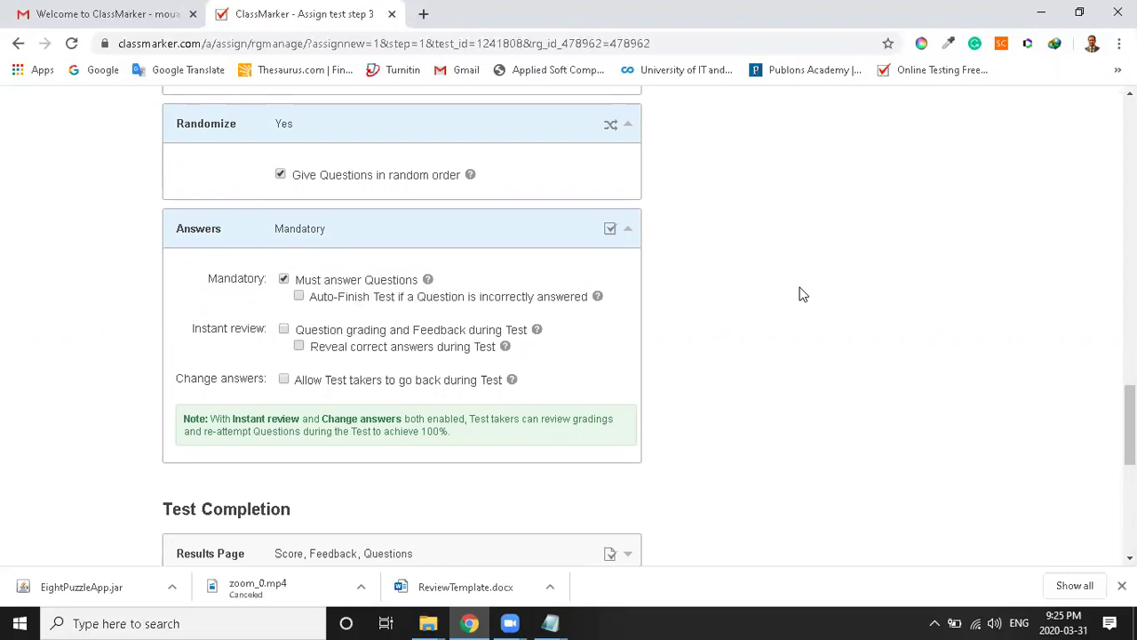
# Disable Points, Percentage, Custom Feedback, Graded Questions and Reveal correct answers in the Results Page settings.
pyautogui.scroll(-3, 800, 295)
pyautogui.click(299, 302)
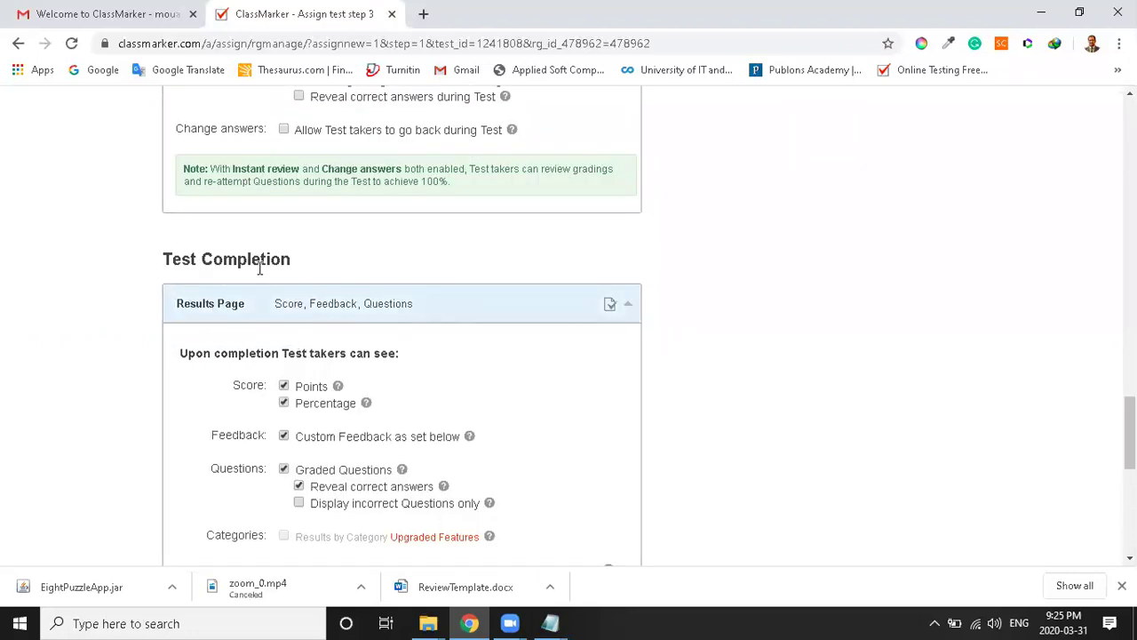
pyautogui.scroll(-2, 312, 304)
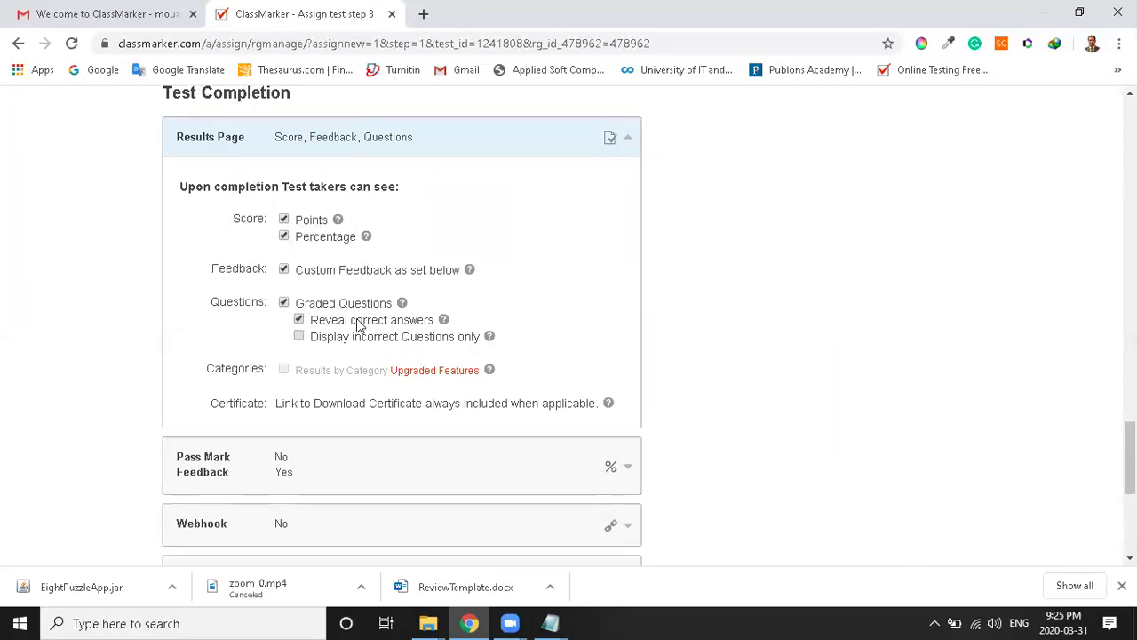
pyautogui.scroll(-2, 359, 325)
pyautogui.scroll(2, 359, 323)
pyautogui.click(284, 218)
pyautogui.click(283, 235)
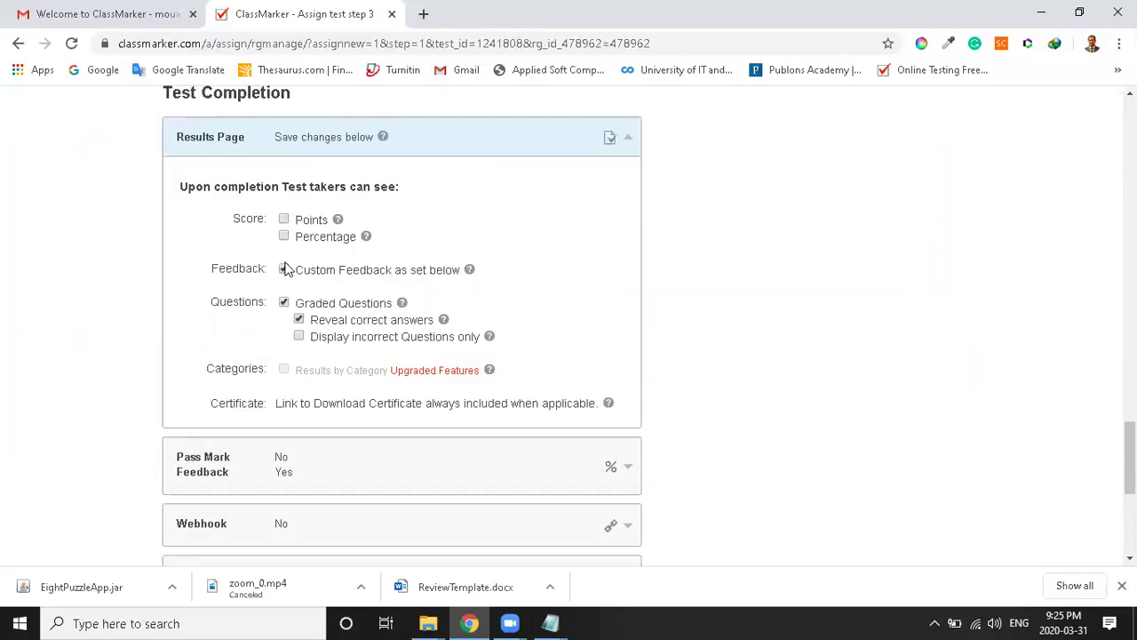
pyautogui.click(284, 269)
pyautogui.click(284, 303)
pyautogui.click(299, 319)
# Enable Points, Percentage, Graded Questions, Reveal correct answers and Display incorrect Questions only for the results page.
pyautogui.click(284, 219)
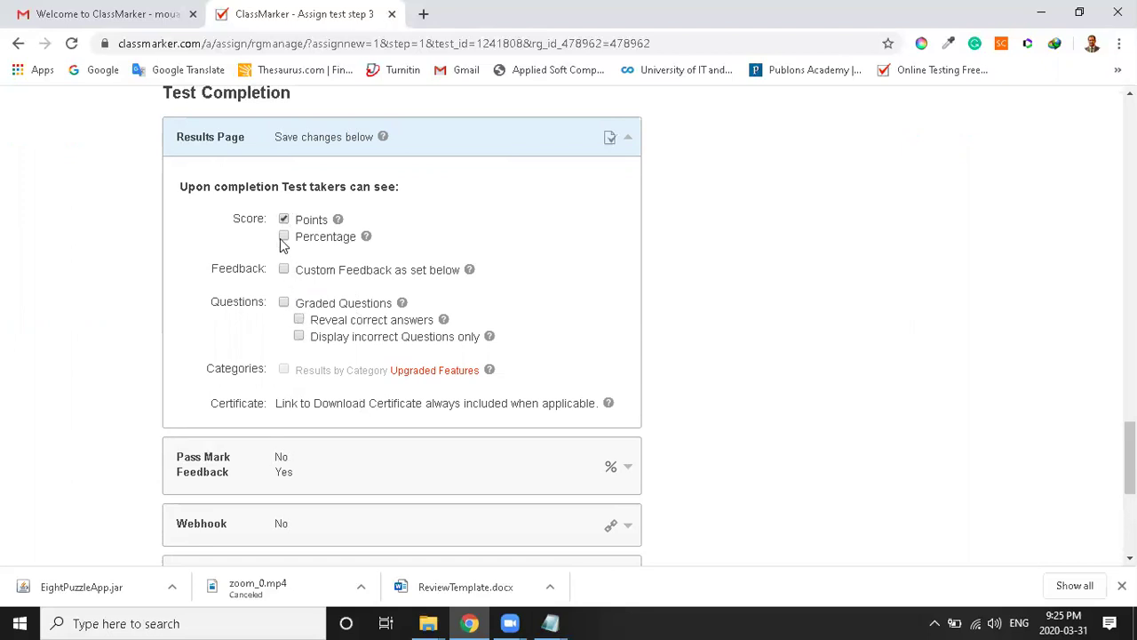
pyautogui.click(284, 237)
pyautogui.scroll(-4, 531, 242)
pyautogui.scroll(4, 533, 241)
pyautogui.click(284, 305)
pyautogui.click(299, 322)
pyautogui.click(299, 336)
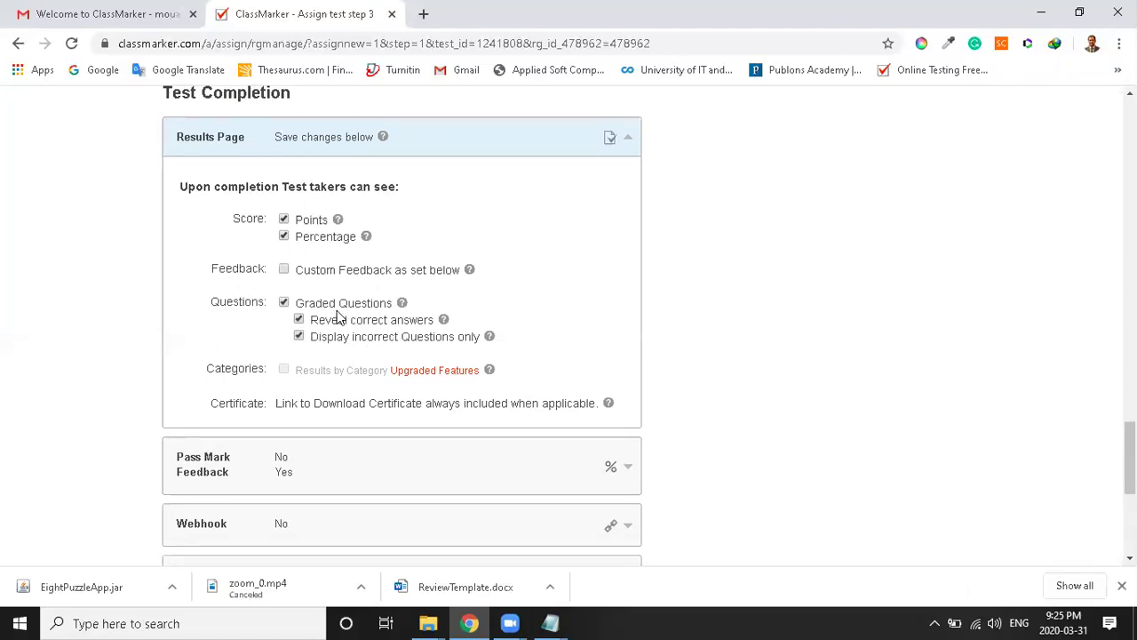
pyautogui.scroll(-2, 338, 316)
pyautogui.scroll(2, 337, 316)
pyautogui.scroll(-2, 312, 341)
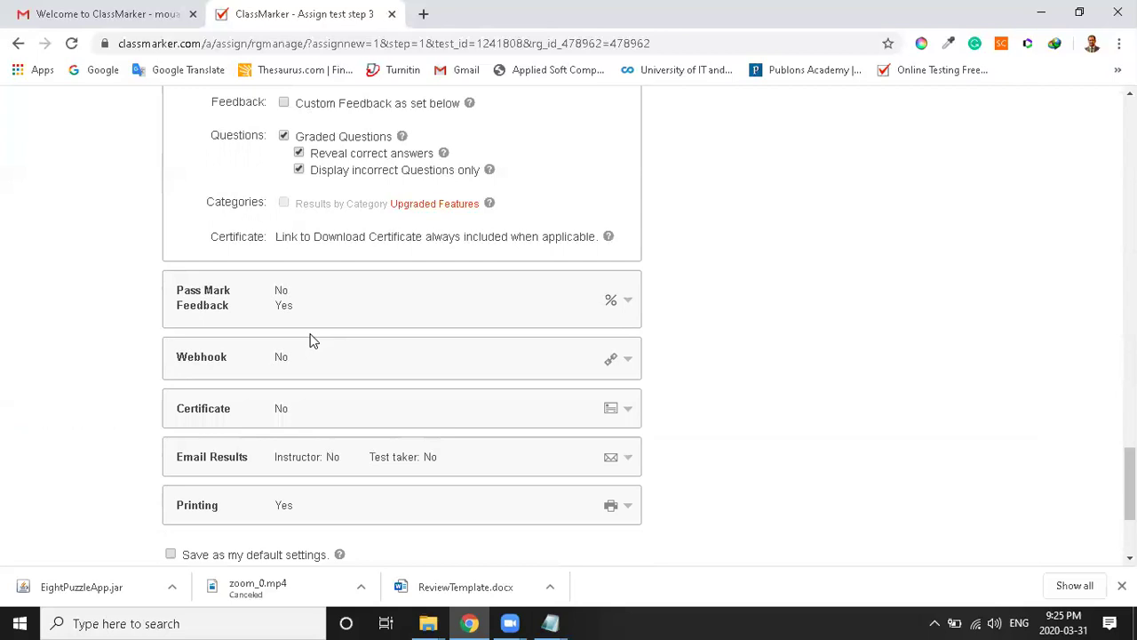
# Review the optional Pass Mark field and the test completed message in the Pass Mark and Feedback settings.
pyautogui.click(376, 300)
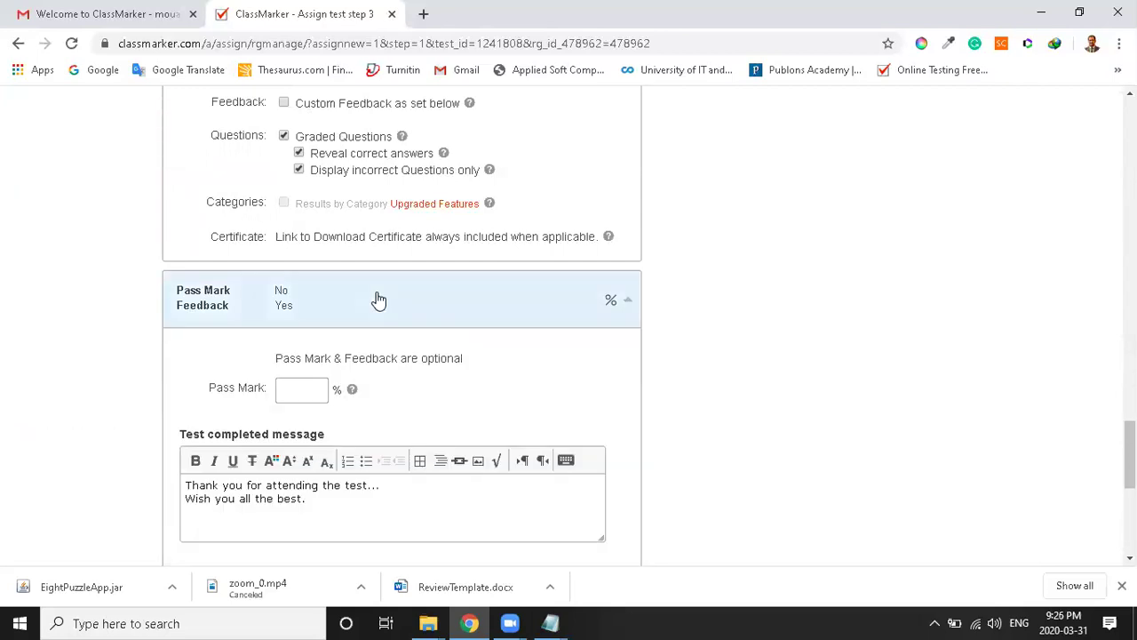
pyautogui.click(299, 389)
pyautogui.scroll(-4, 428, 382)
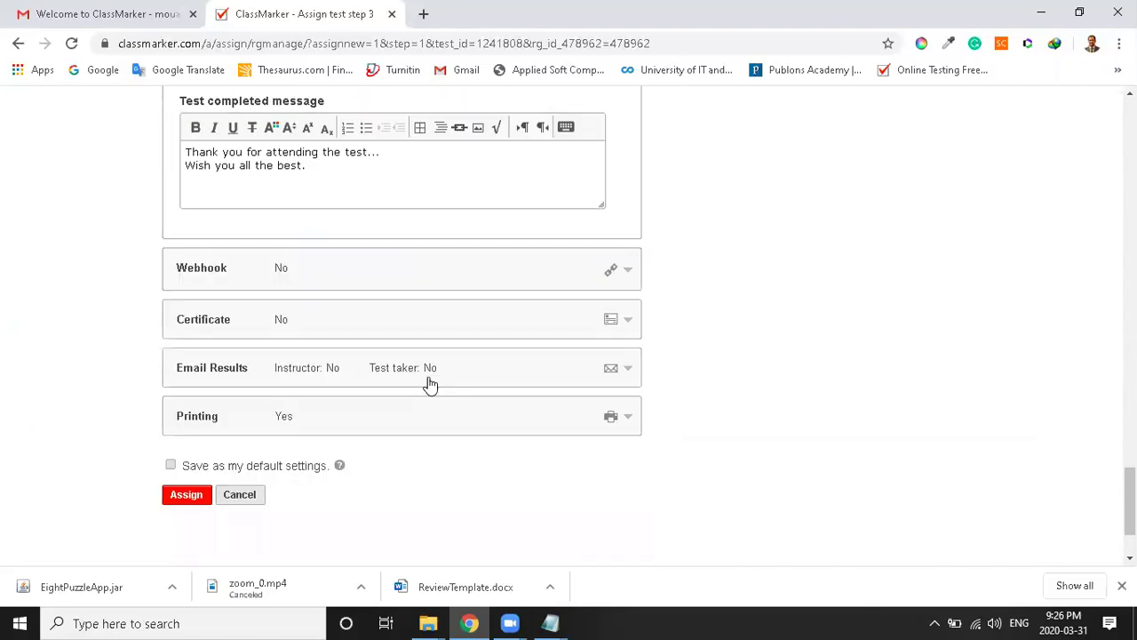
pyautogui.scroll(1, 231, 190)
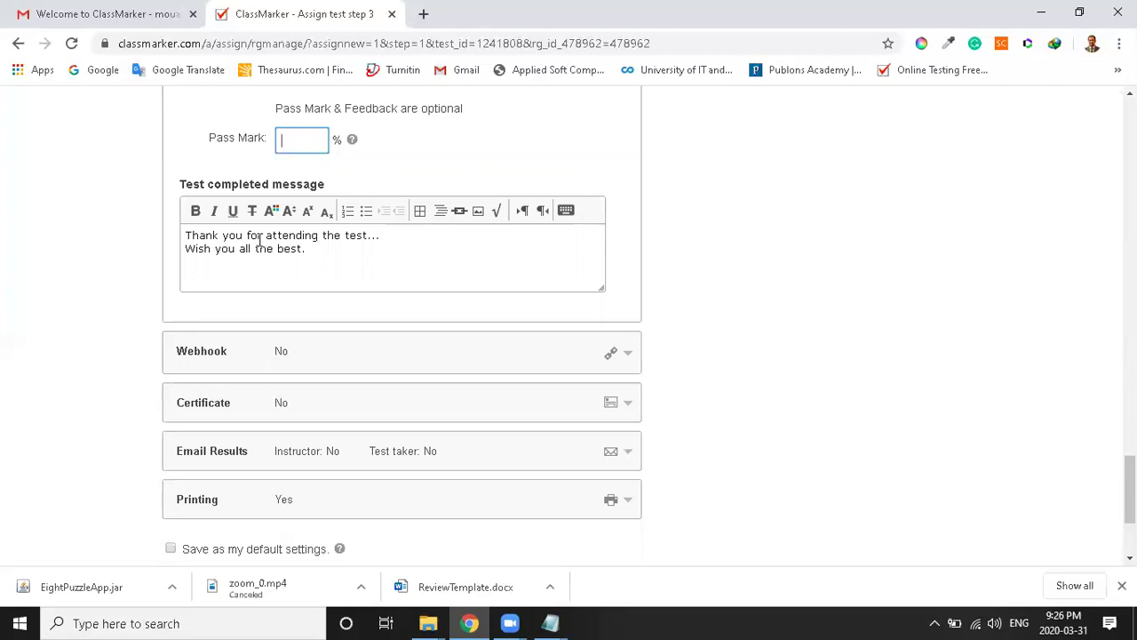
# Review the Webhook and Certificate settings of the test assignment.
pyautogui.scroll(-2, 258, 238)
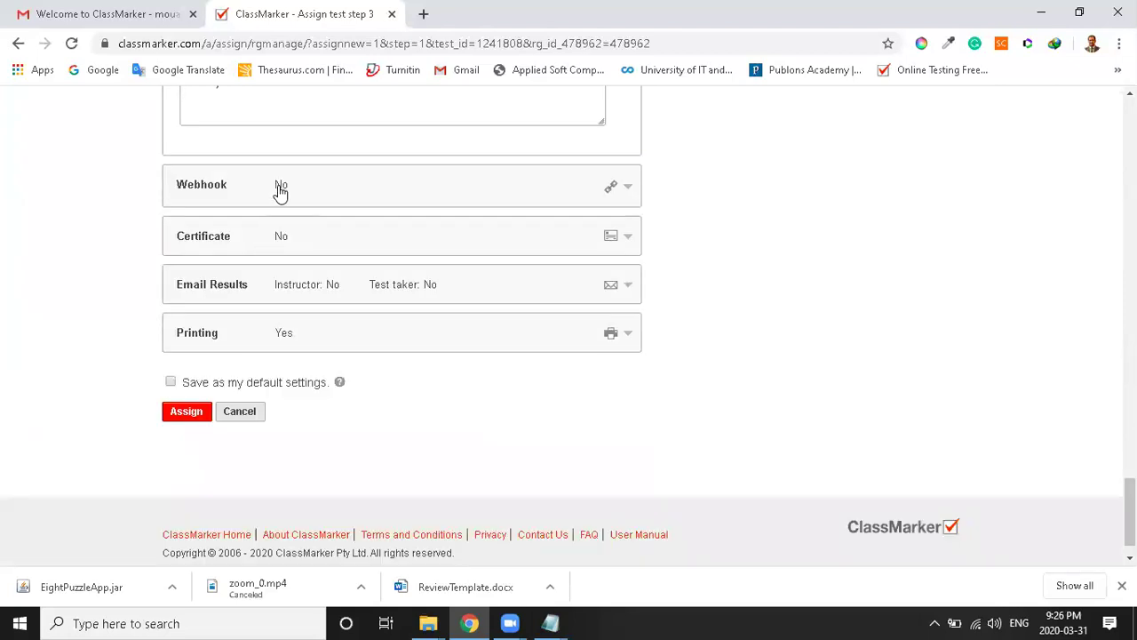
pyautogui.click(280, 189)
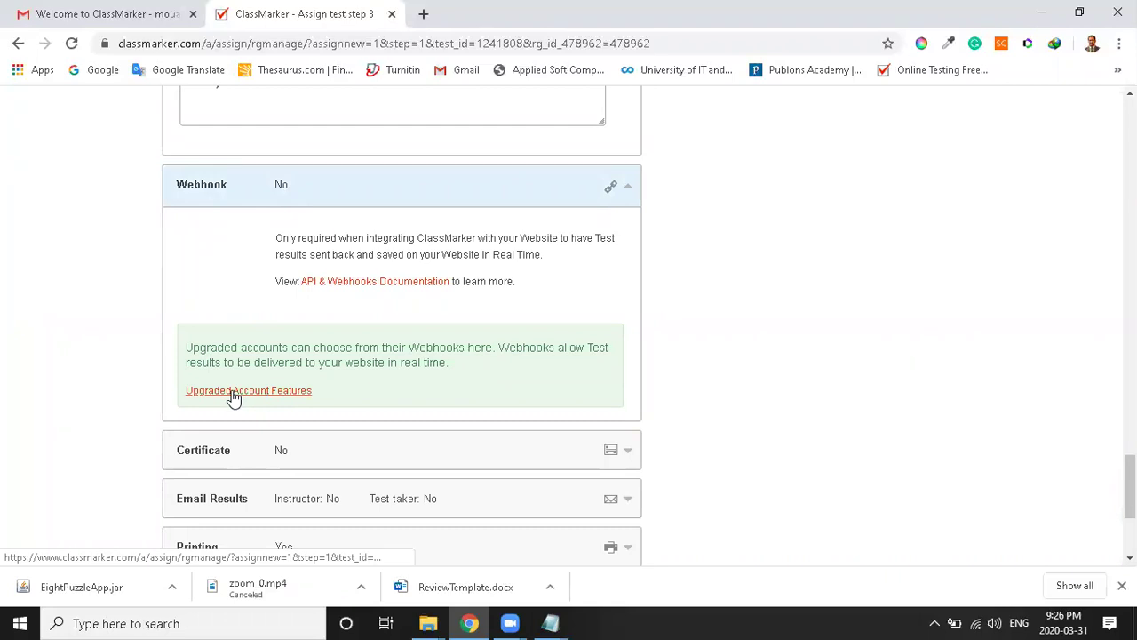
pyautogui.scroll(-1, 250, 310)
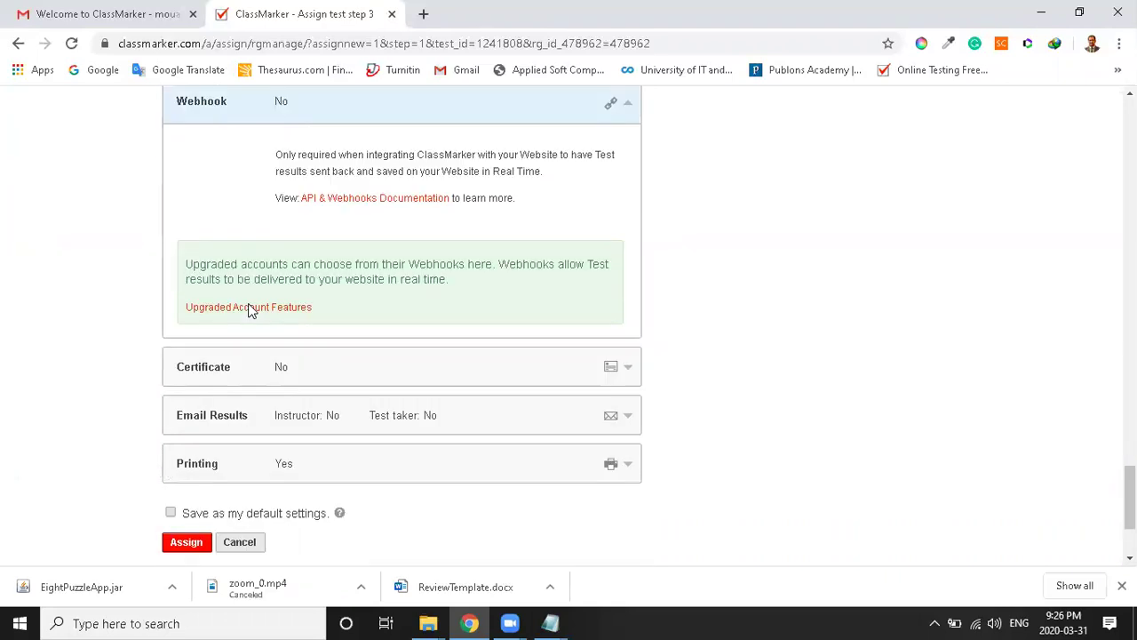
pyautogui.click(203, 374)
pyautogui.scroll(-2, 252, 379)
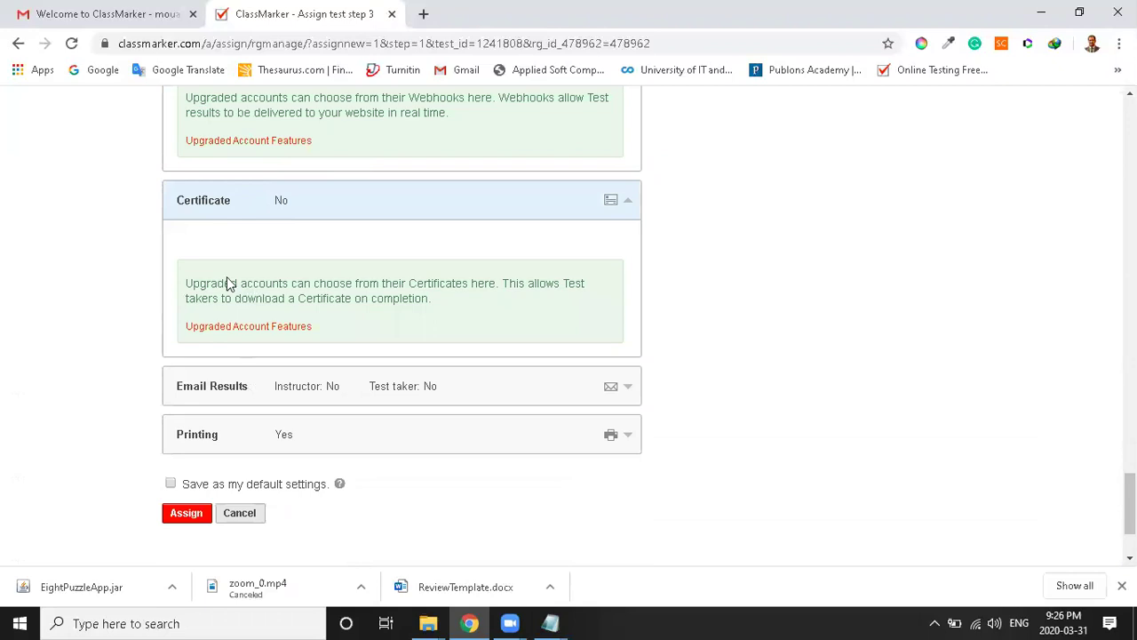
# Examine the instructor and test taker options in the Email Results settings, and collapse that section.
pyautogui.click(220, 389)
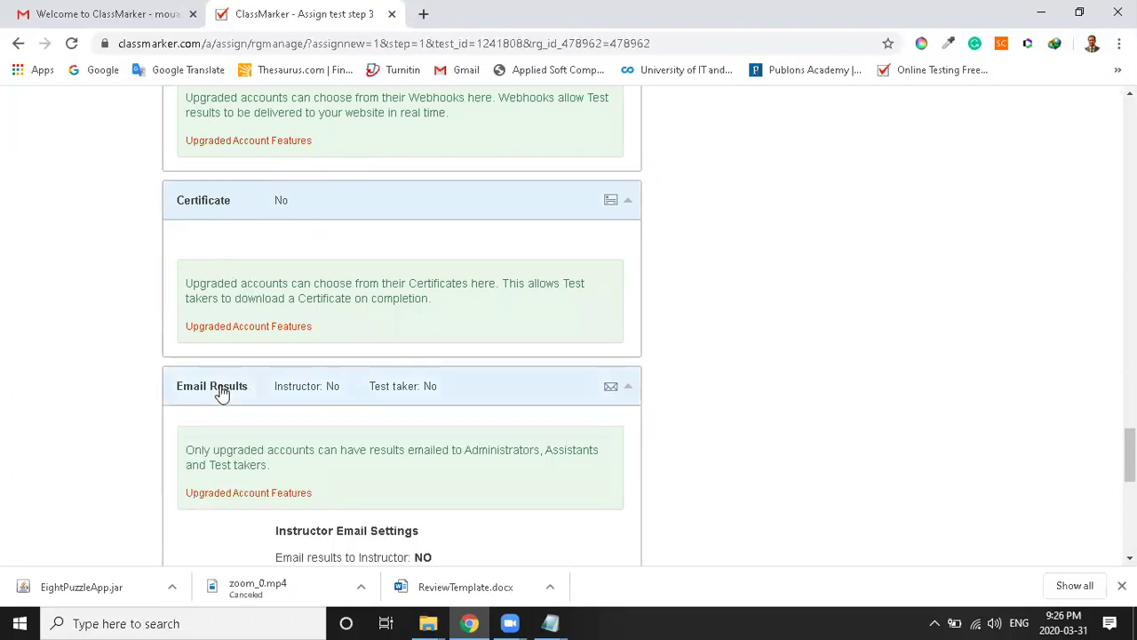
pyautogui.scroll(-1, 222, 391)
pyautogui.scroll(-1, 301, 400)
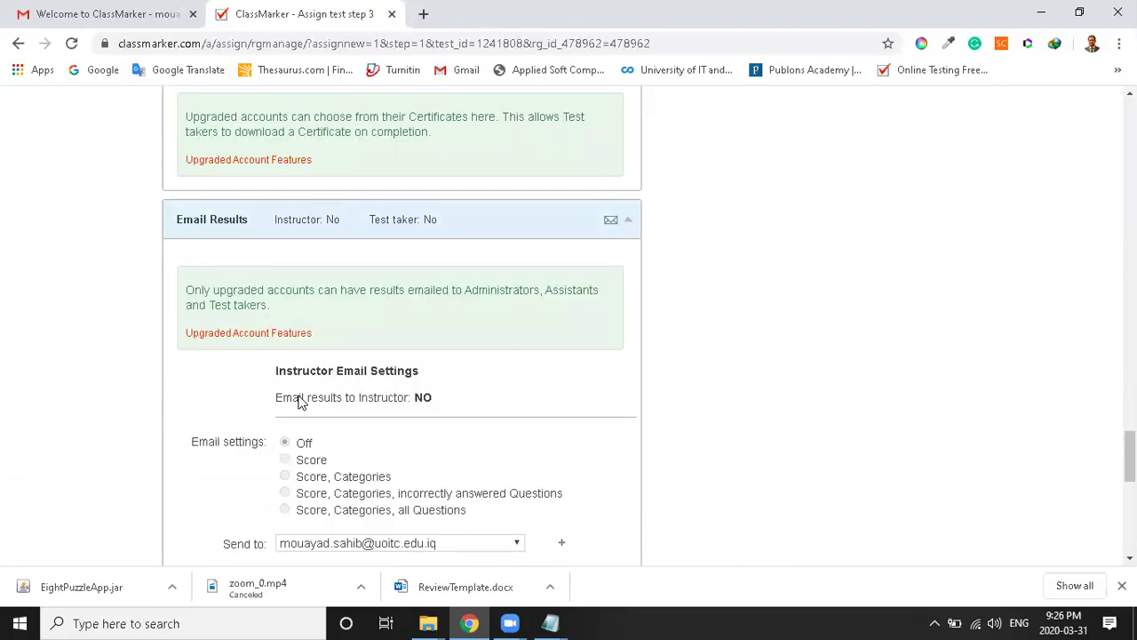
pyautogui.scroll(-1, 302, 391)
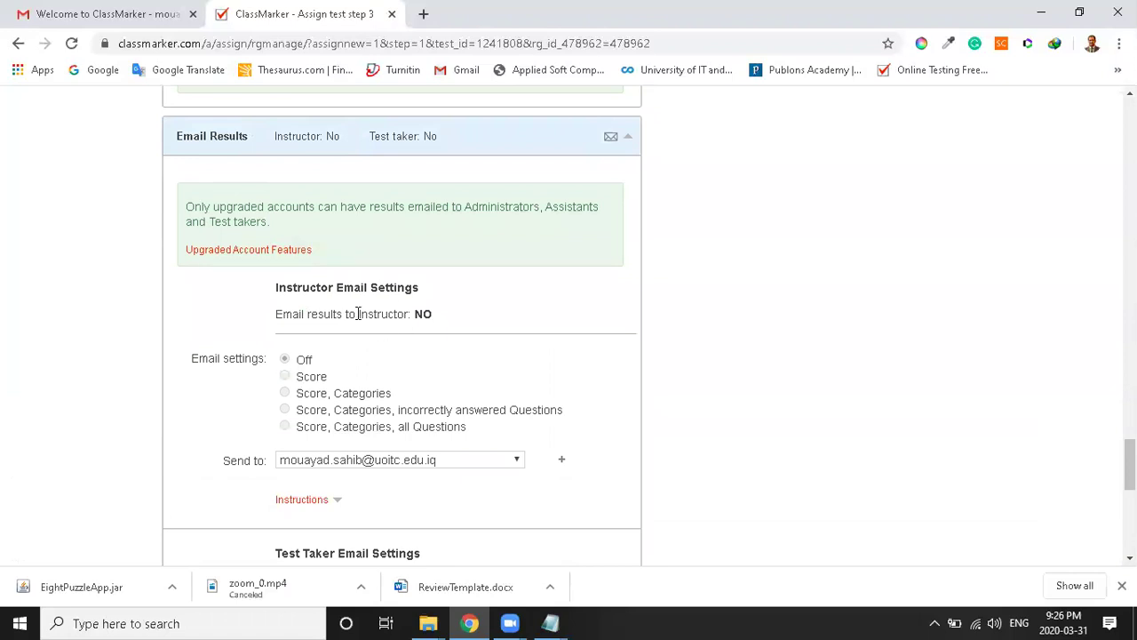
pyautogui.scroll(-1, 358, 314)
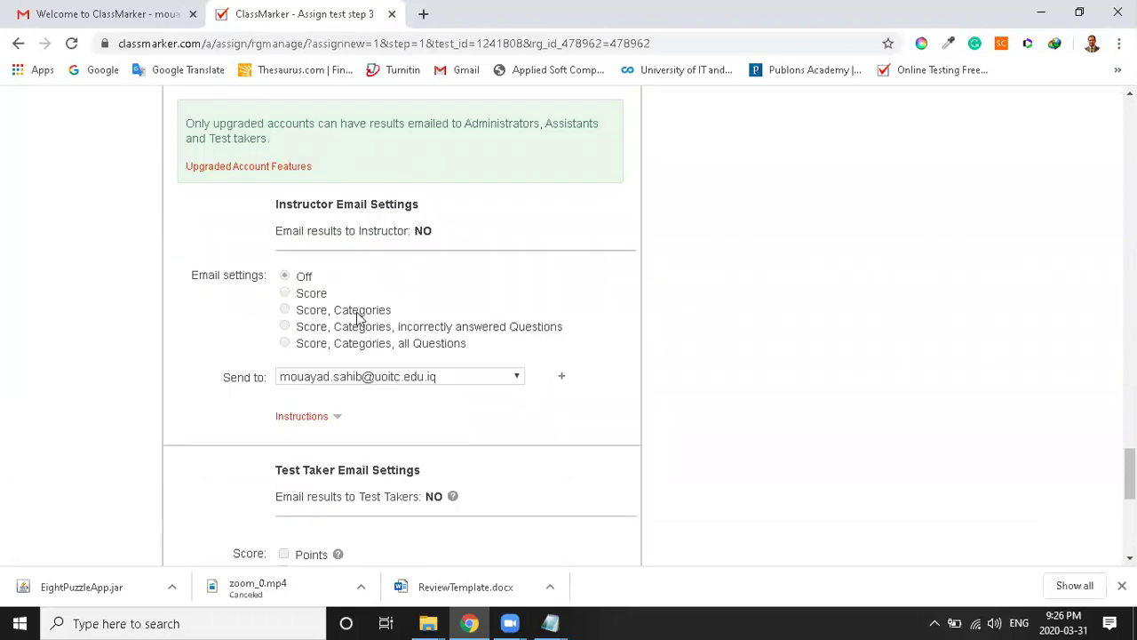
pyautogui.scroll(-3, 358, 318)
pyautogui.scroll(5, 362, 304)
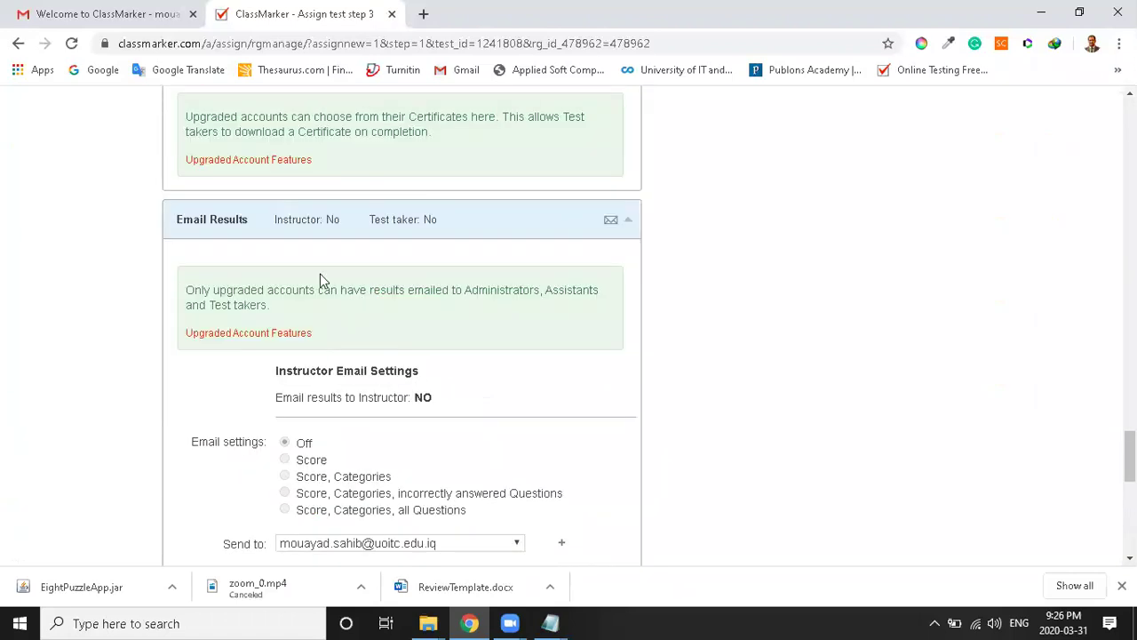
pyautogui.click(201, 221)
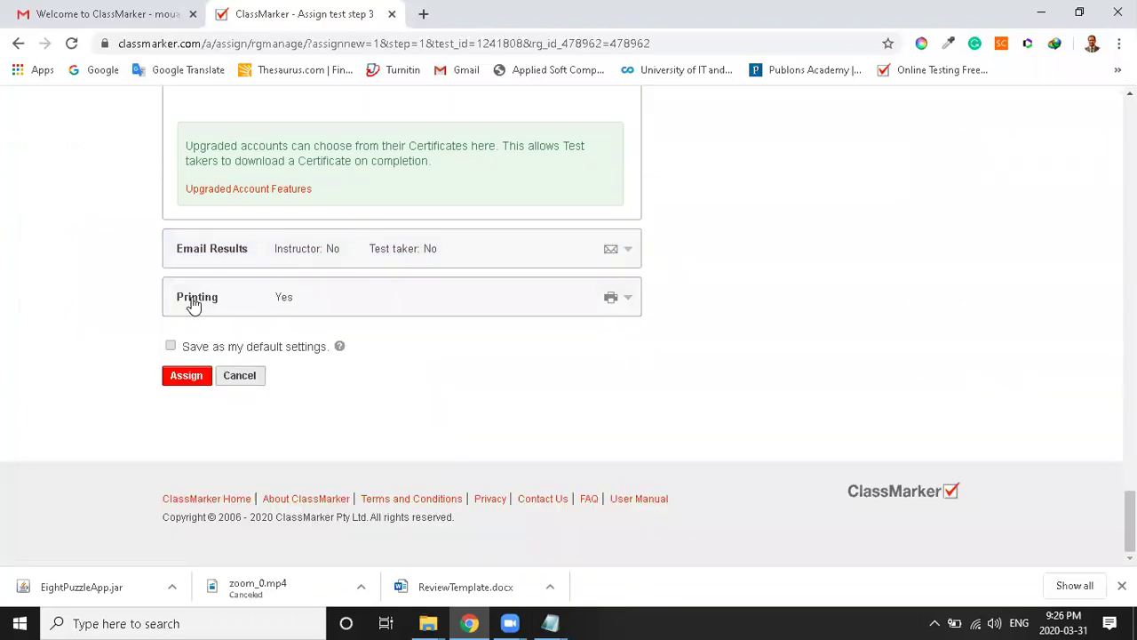
# Keep printing of Question and Results pages allowed, and assign the test with these settings saved as the defaults.
pyautogui.click(193, 304)
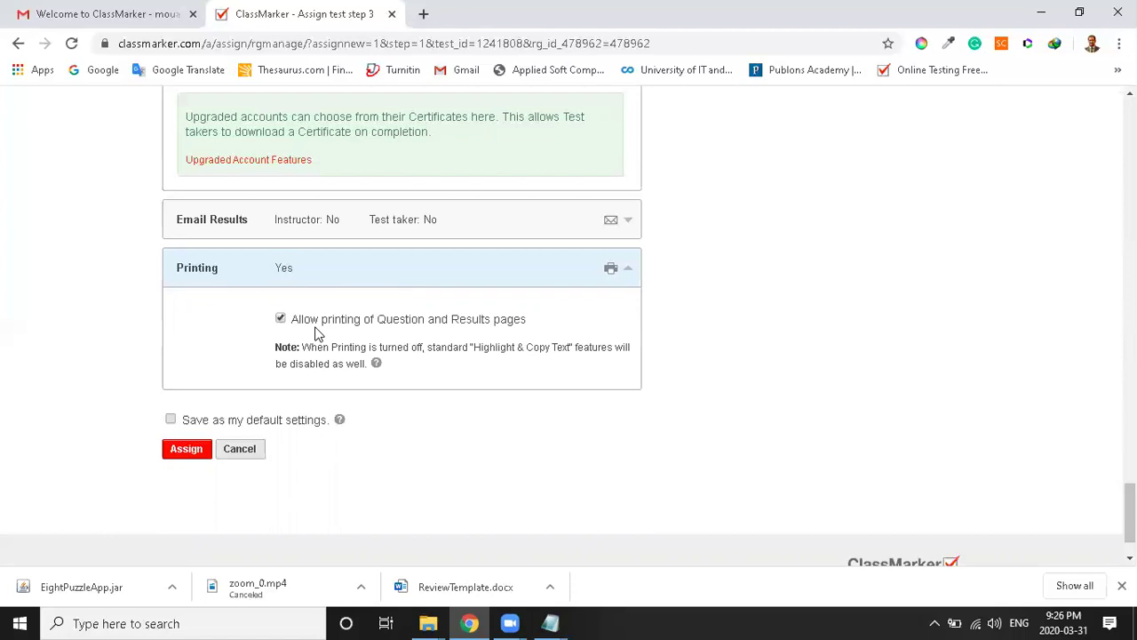
pyautogui.click(171, 420)
pyautogui.click(191, 449)
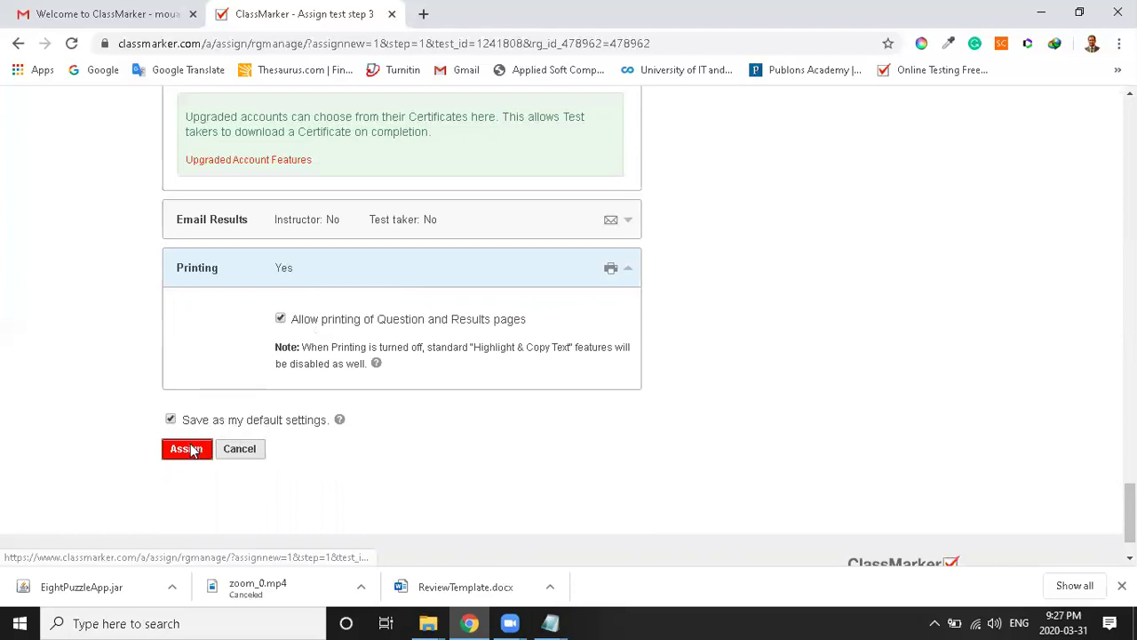